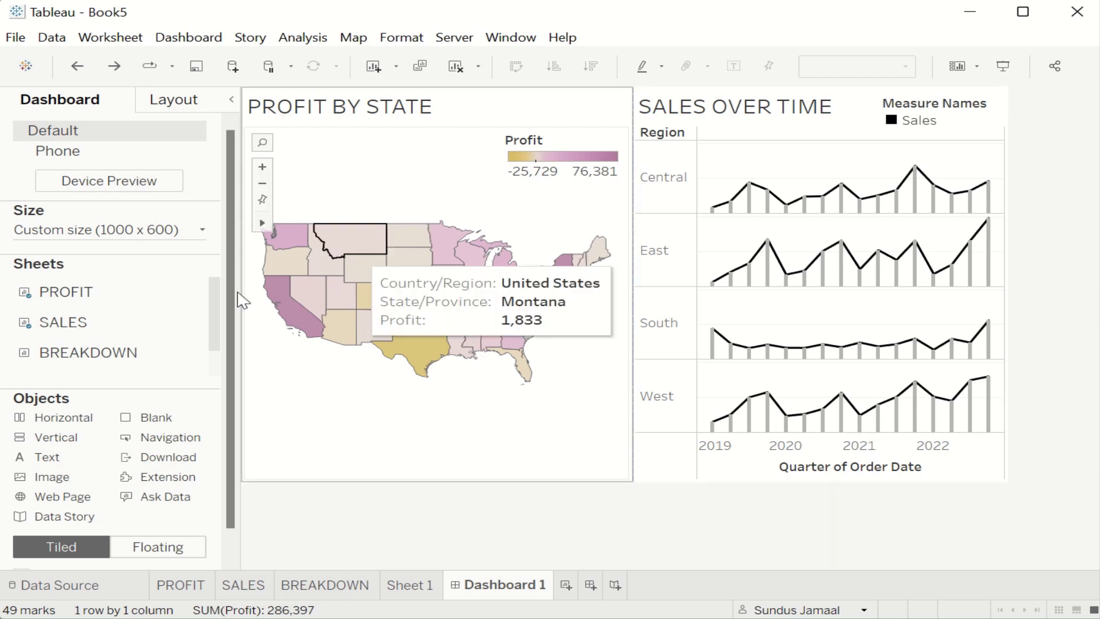
Place the BREAKDOWN sheet across the bottom of Dashboard 1, below the map and sales chart
mouse_move(83, 351)
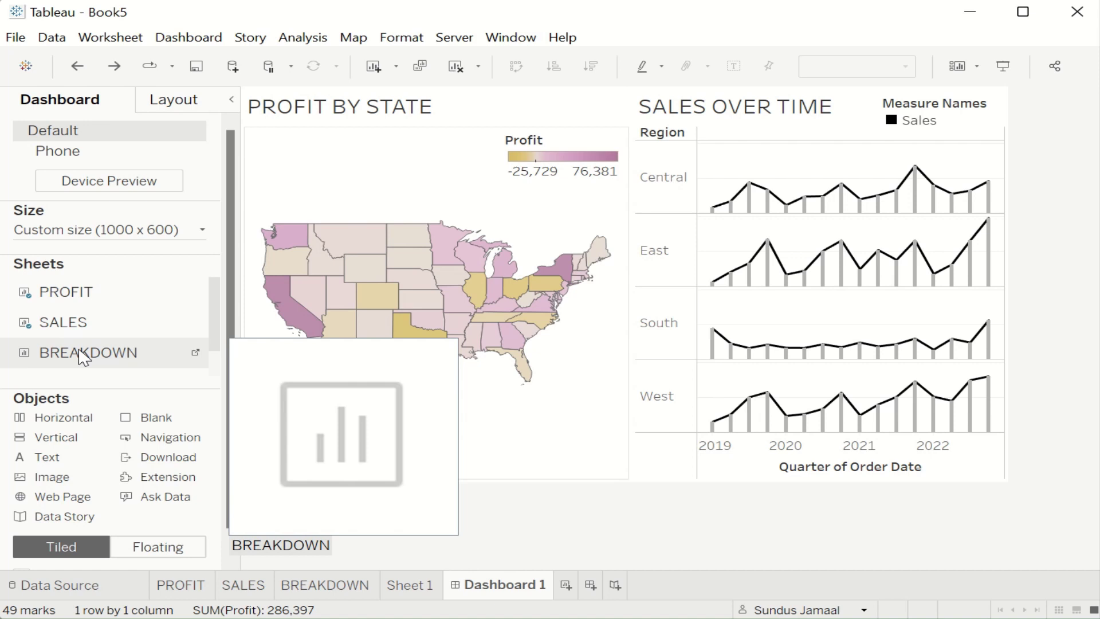
left_click_drag(84, 356, 388, 484)
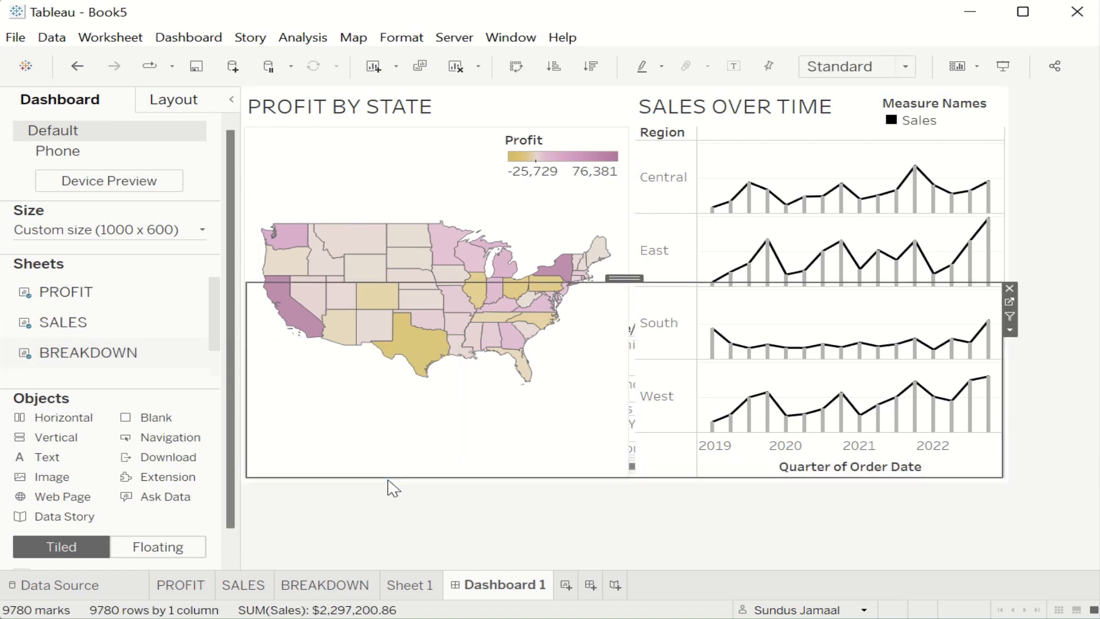
left_click(1009, 289)
left_click_drag(76, 369, 417, 481)
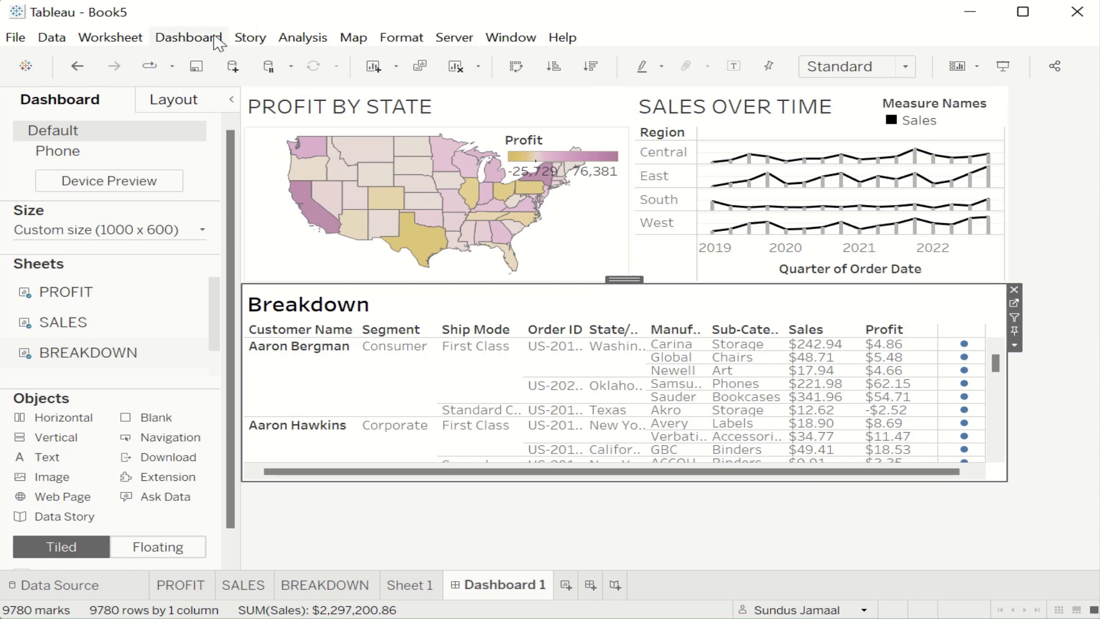
Start a new filter action from the dashboard's Actions dialog
left_click(218, 40)
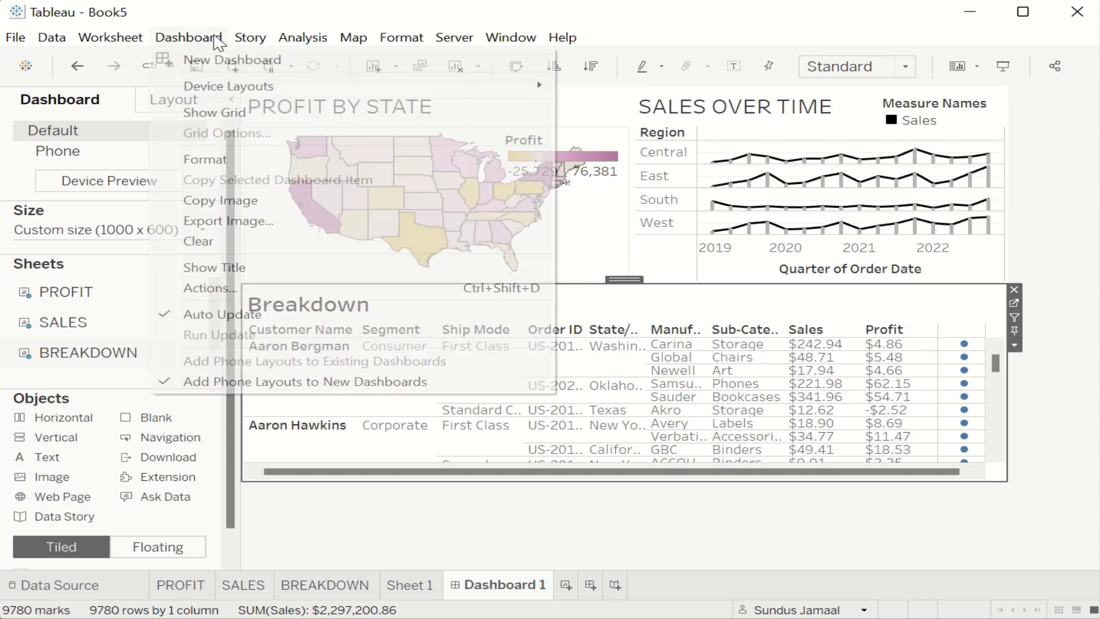
left_click(234, 289)
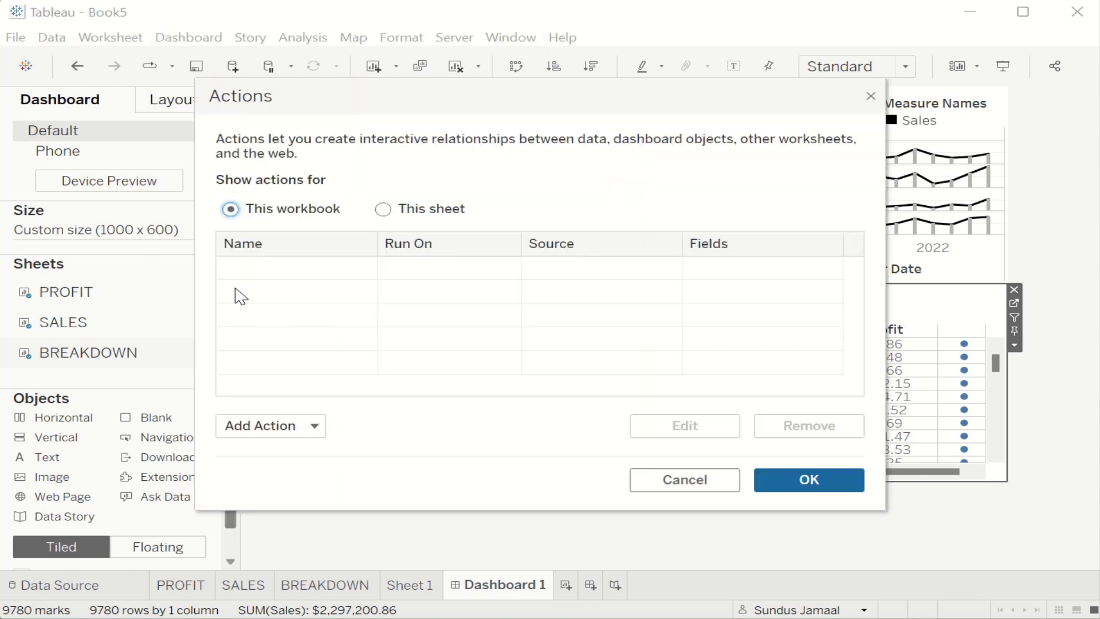
left_click(305, 426)
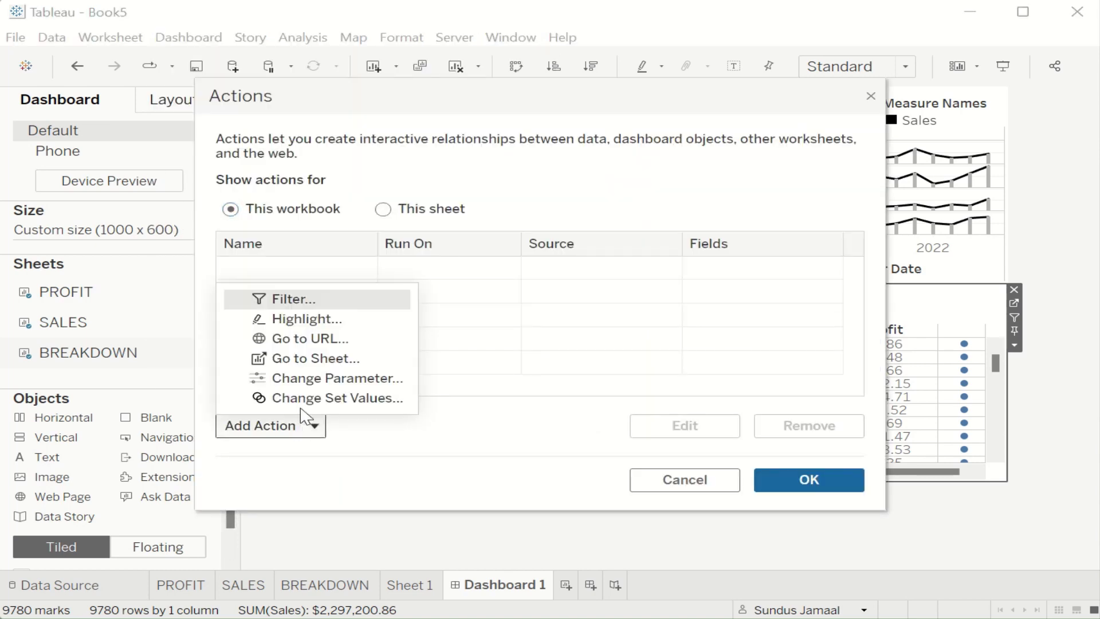
left_click(322, 306)
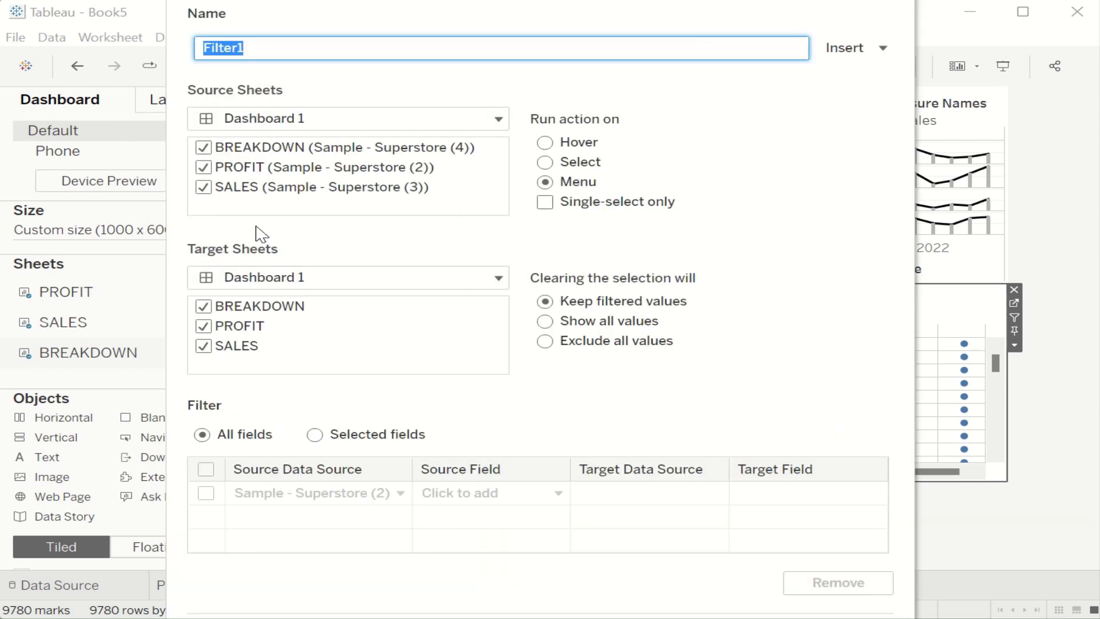
Limit Filter1 to source PROFIT and target BREAKDOWN, excluding all values when cleared
left_click(204, 188)
left_click(202, 148)
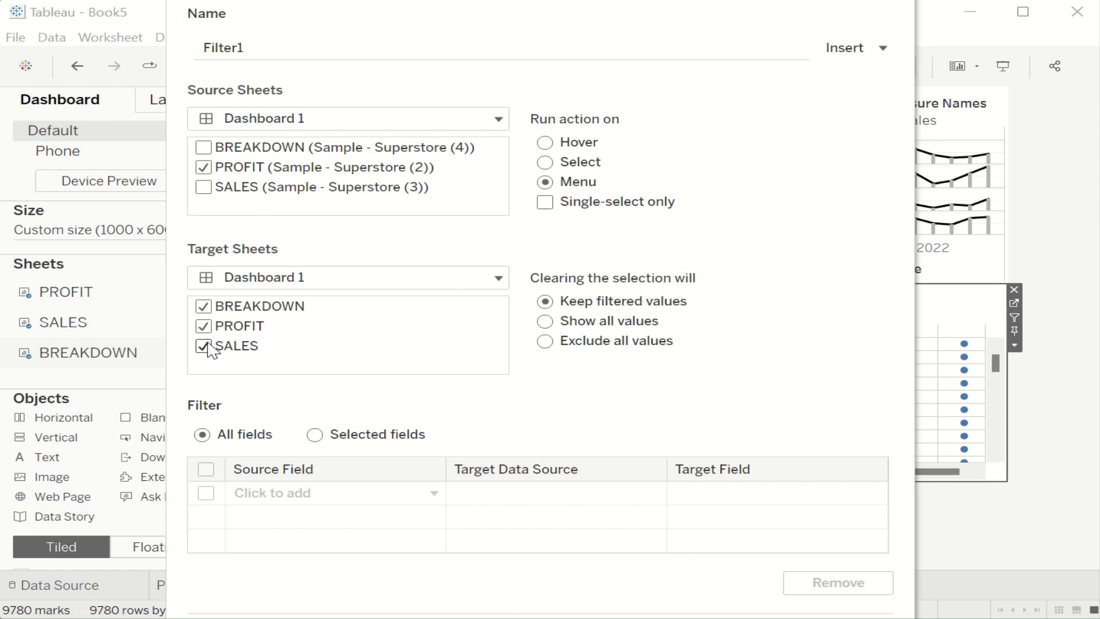
left_click(204, 346)
left_click(204, 326)
left_click(549, 343)
key("Return")
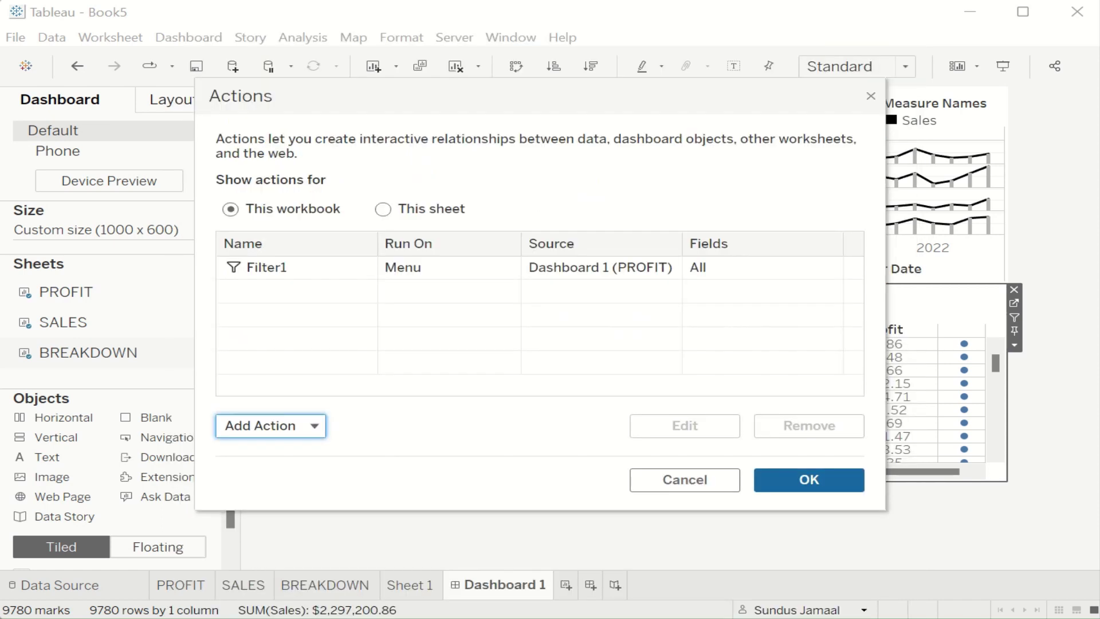
Close the Actions dialog with OK and select Texas on the Profit by State map
left_click(791, 493)
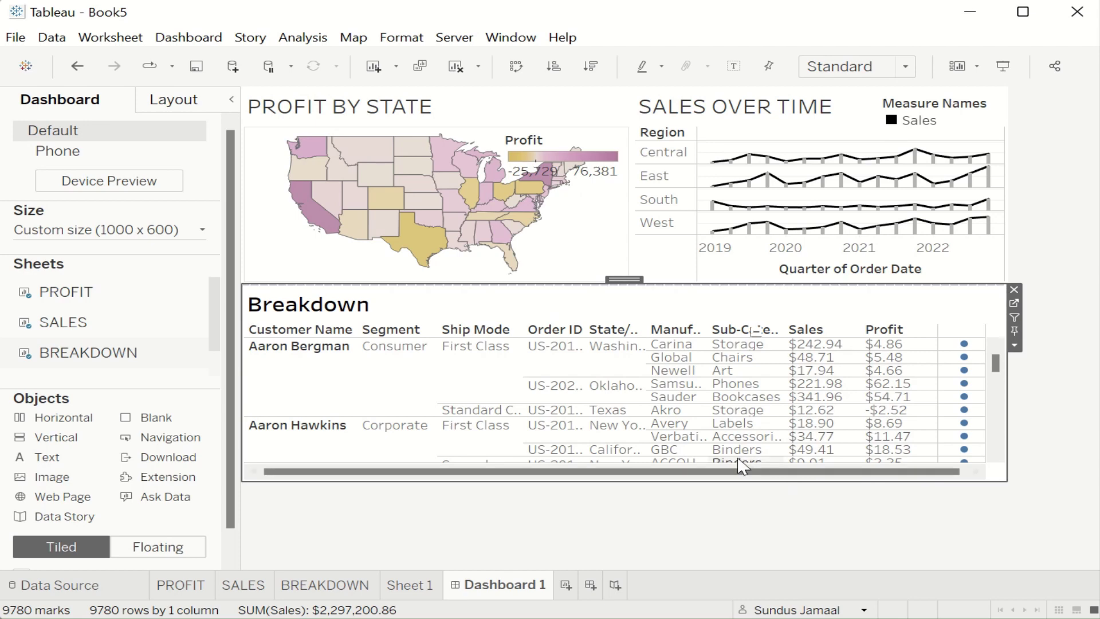
mouse_move(413, 251)
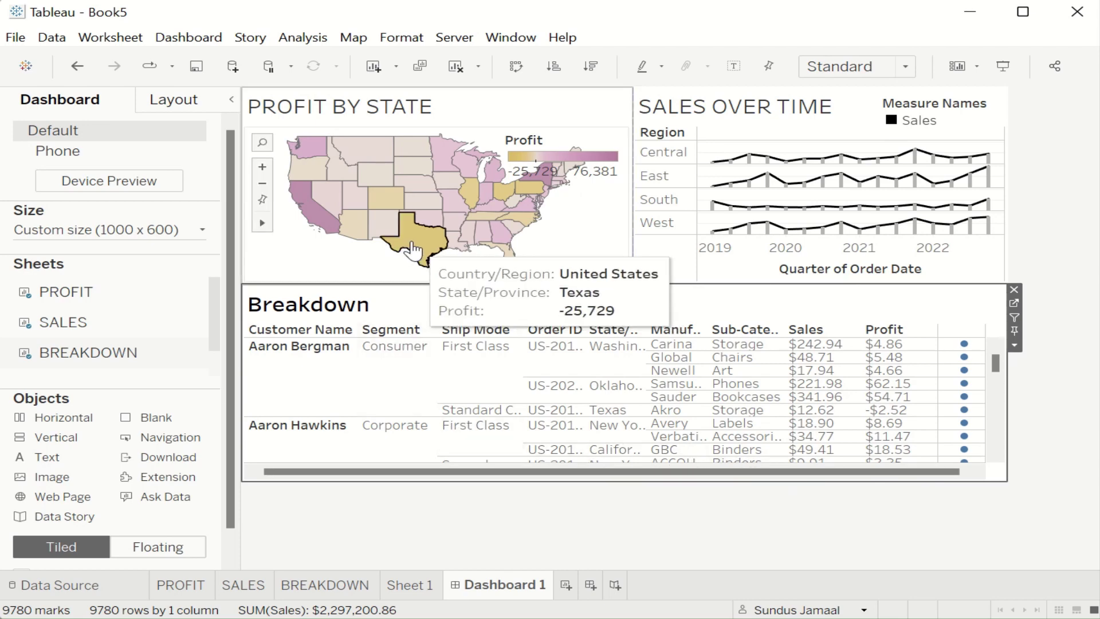
left_click(412, 251)
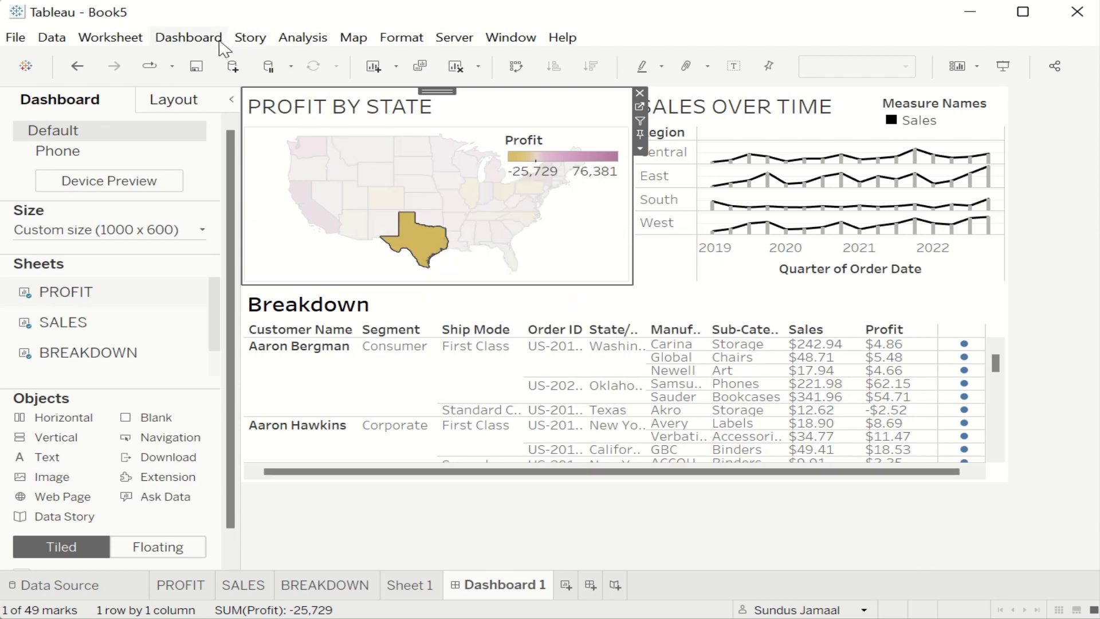
Rename the Filter1 dashboard action to 'Breakdown' and apply the change
left_click(218, 39)
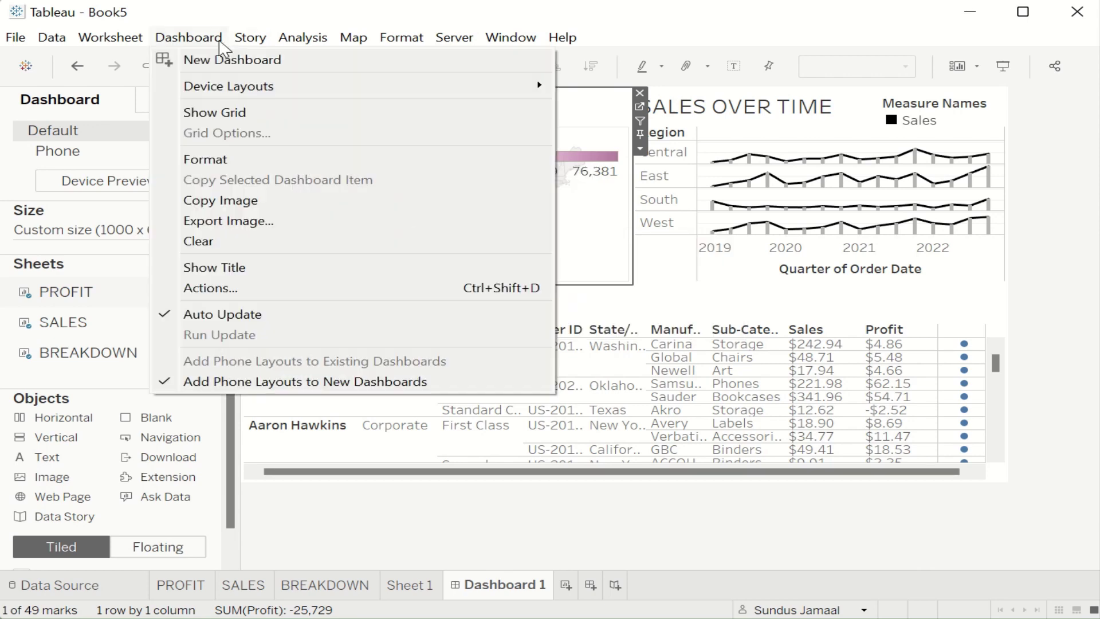
left_click(263, 302)
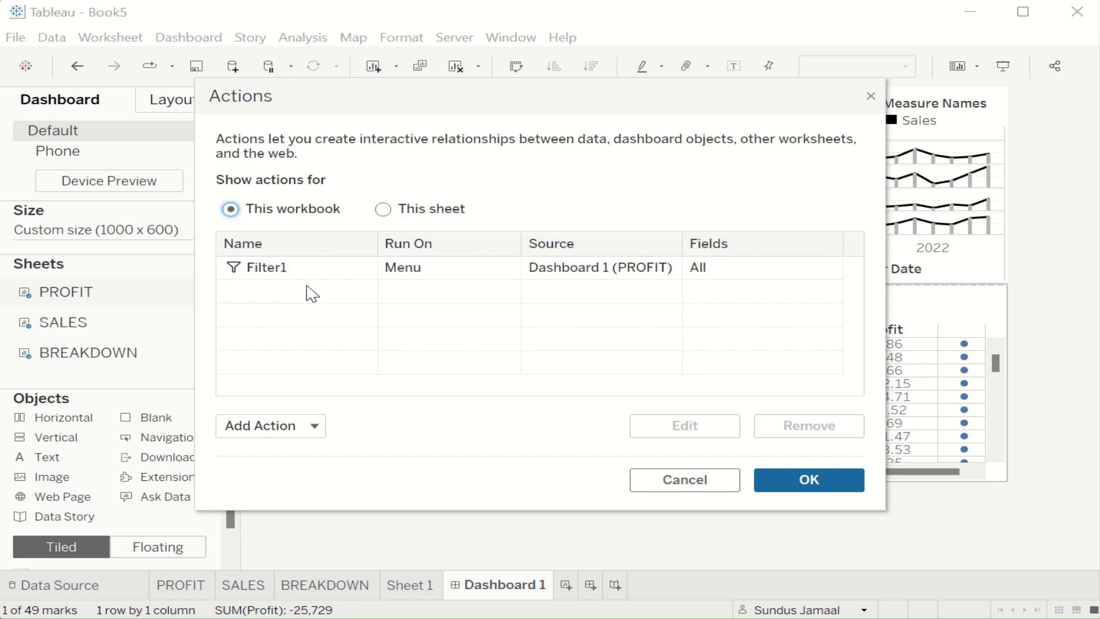
left_click(321, 268)
left_click(708, 432)
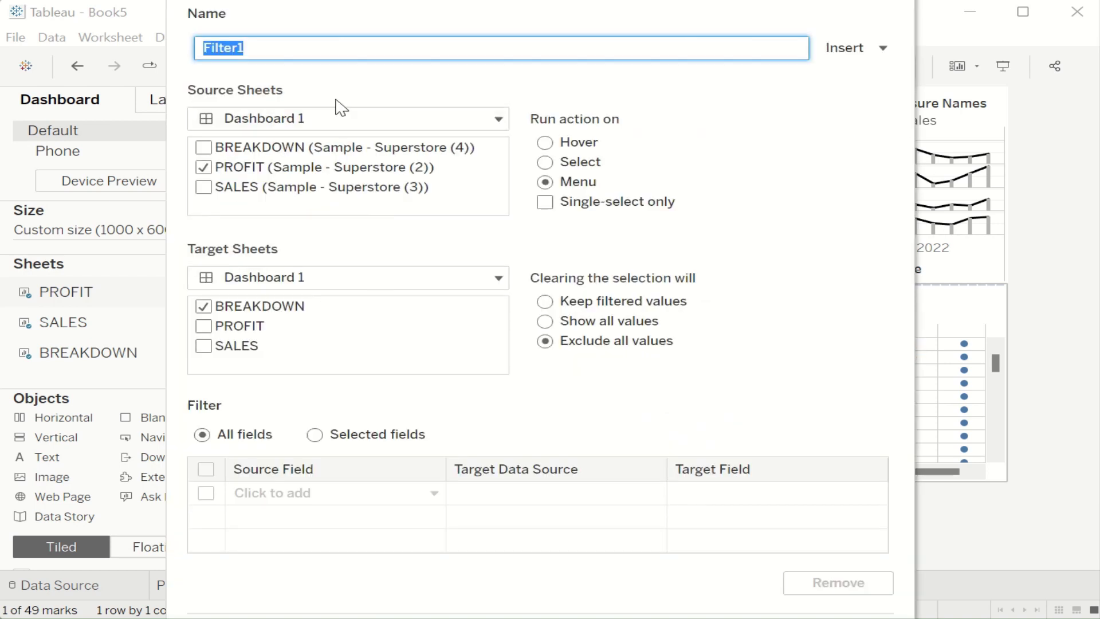
key("BackSpace")
type("B")
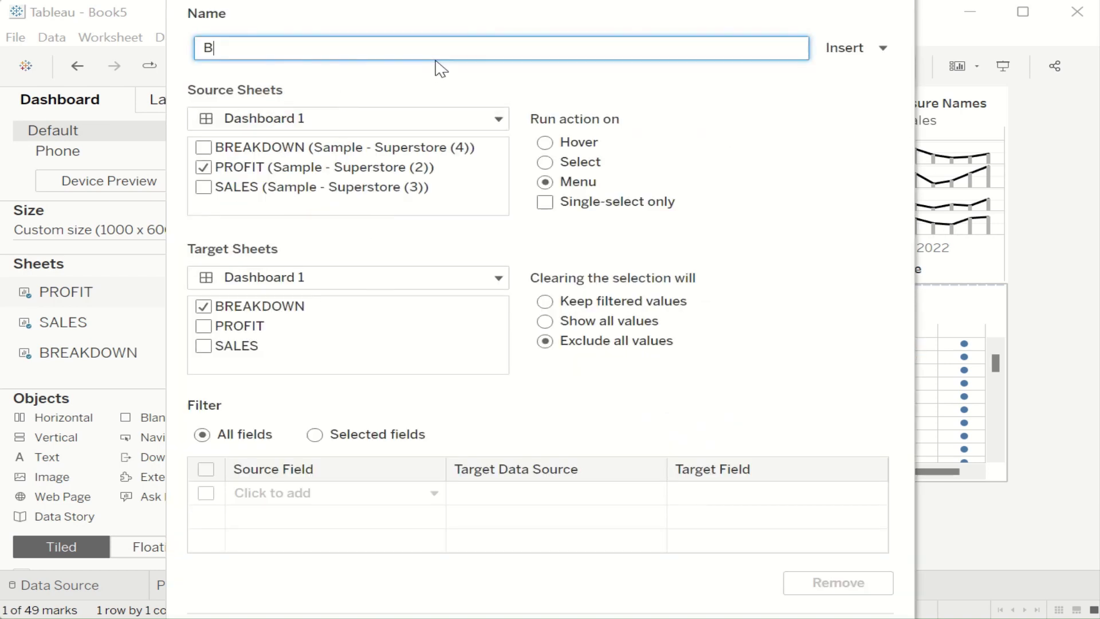
type("reakdown")
key("Return")
left_click(785, 493)
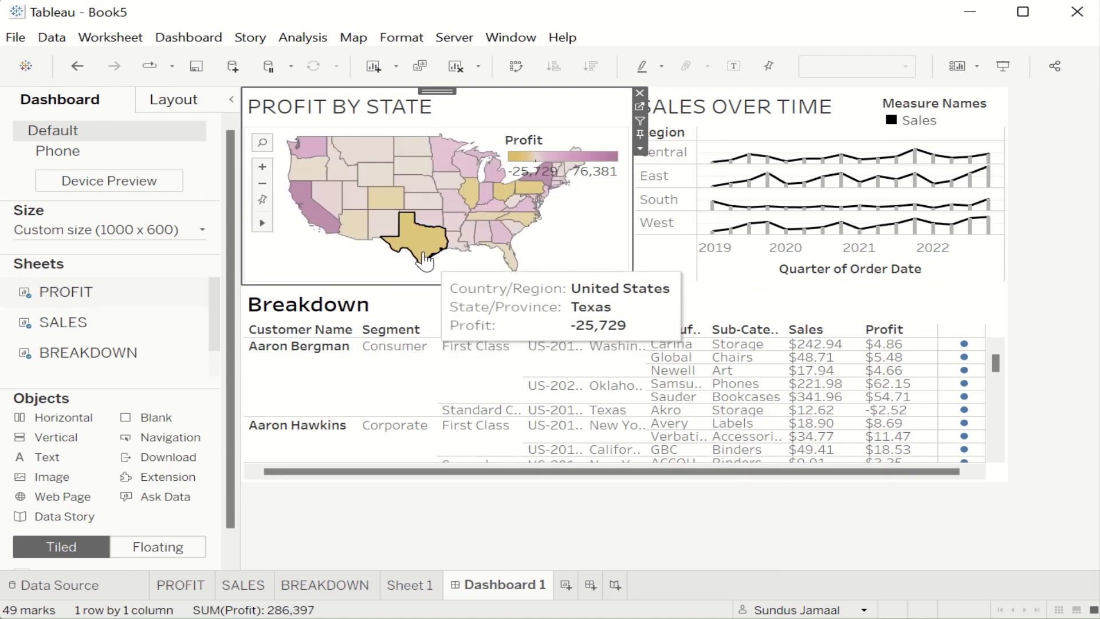
Run the Breakdown filter for Texas from the map, then clear the selection to empty the table
left_click(407, 245)
left_click(475, 324)
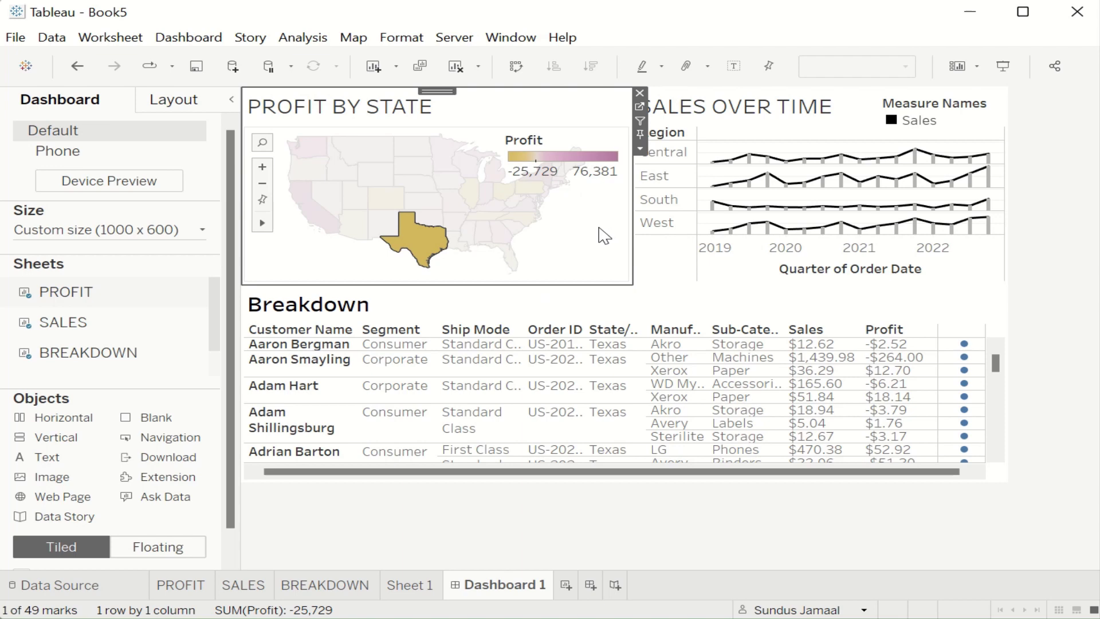
left_click(599, 234)
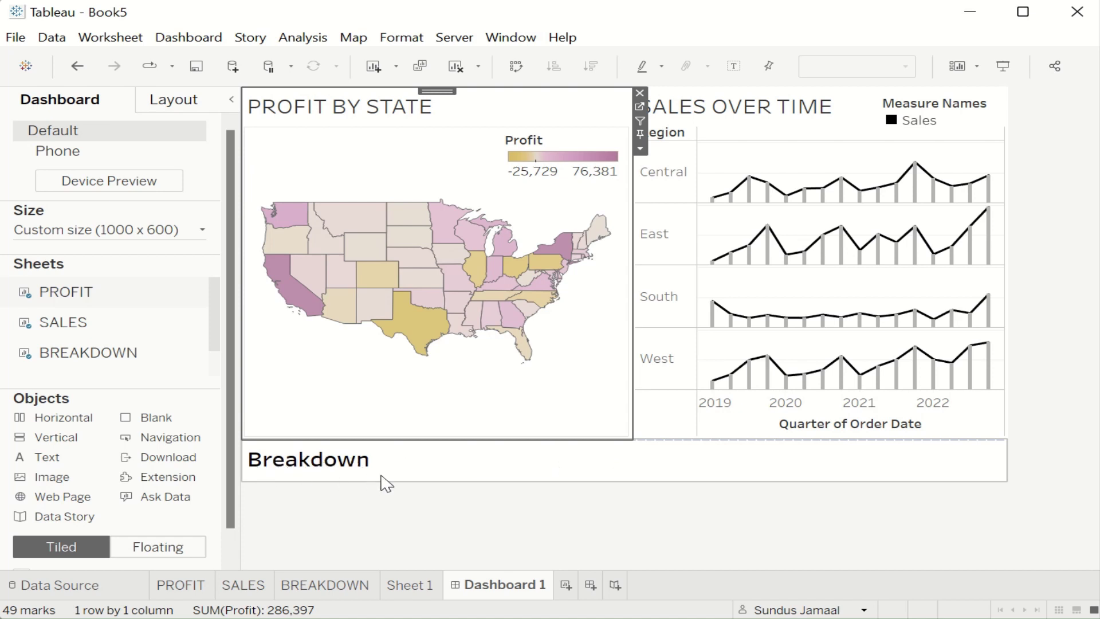
Return to the blank Sheet 1 after glancing at BREAKDOWN, and focus the Data pane search box
left_click(409, 590)
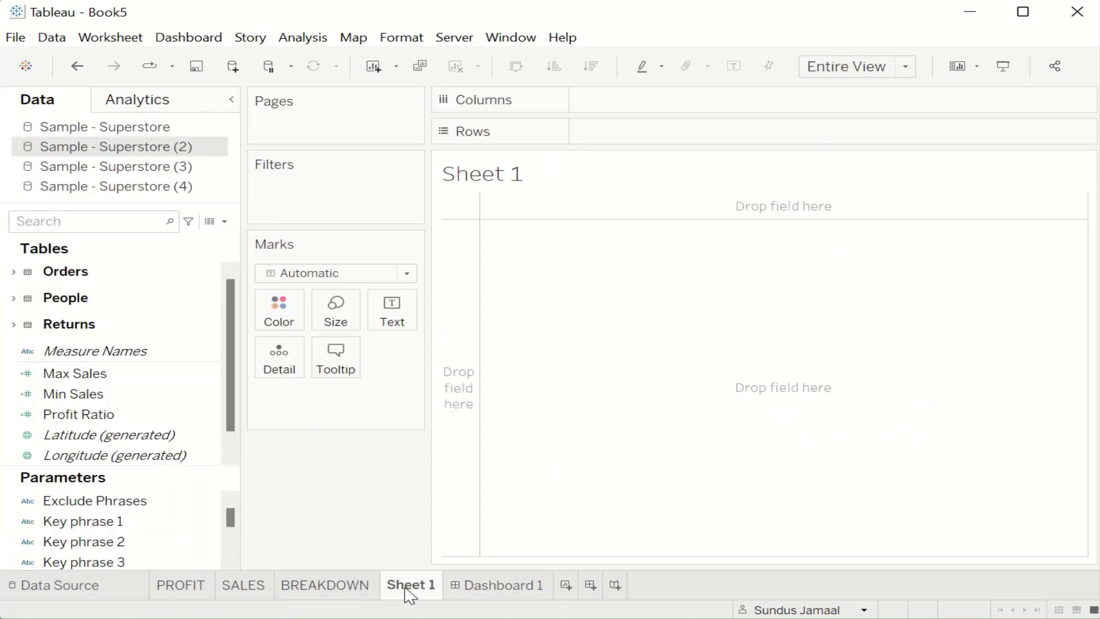
scroll(135, 418, "down", 1)
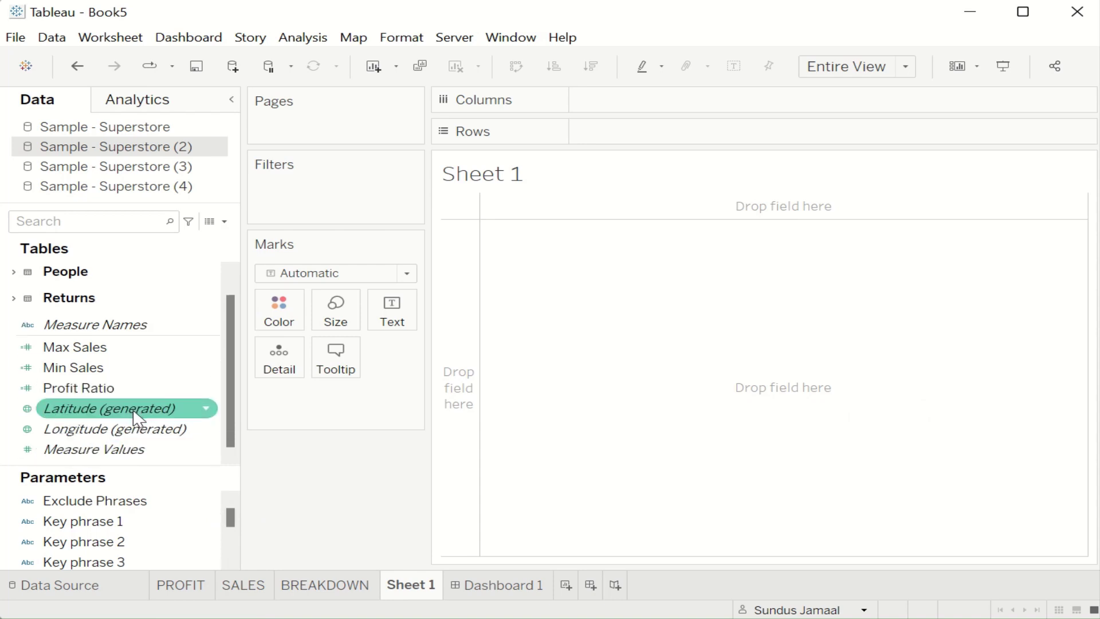
scroll(136, 417, "up", 1)
left_click(359, 592)
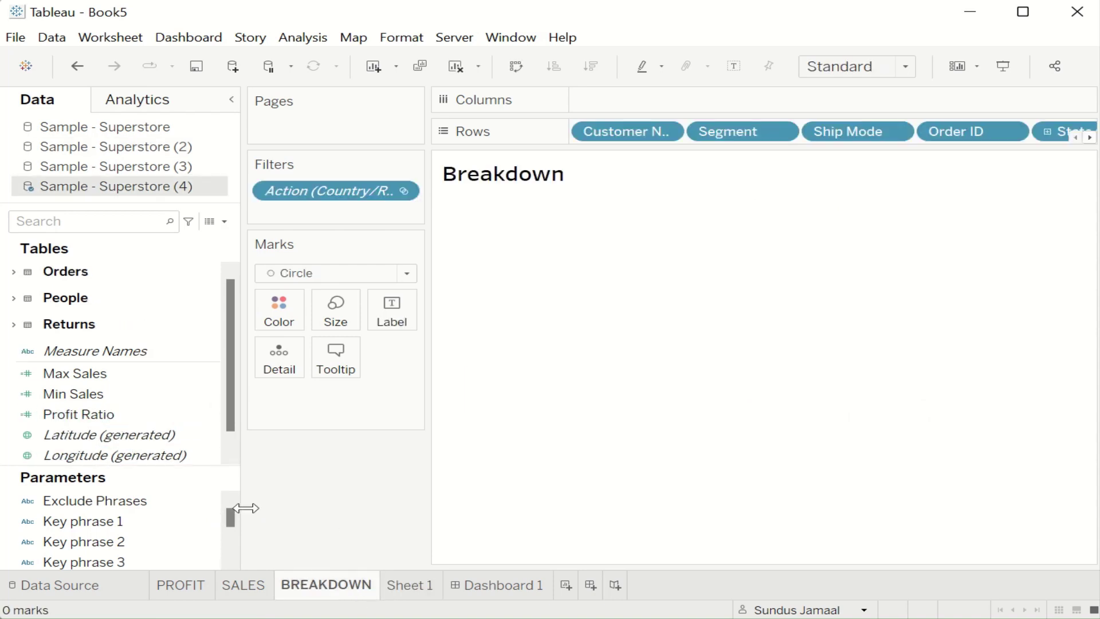
left_click(190, 413)
scroll(182, 414, "down", 1)
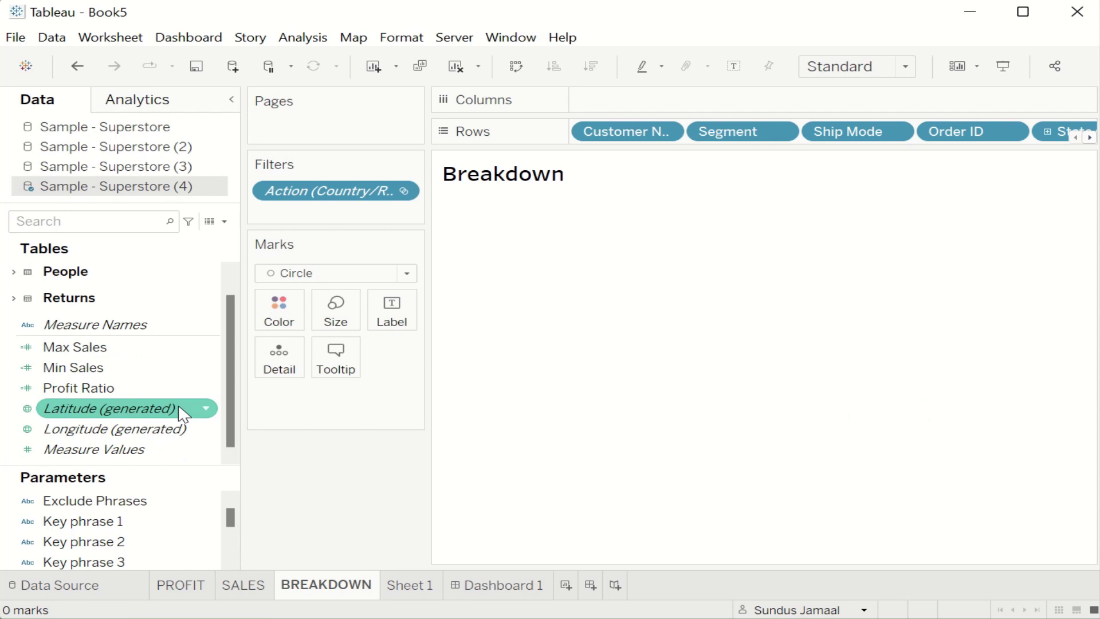
scroll(177, 404, "up", 1)
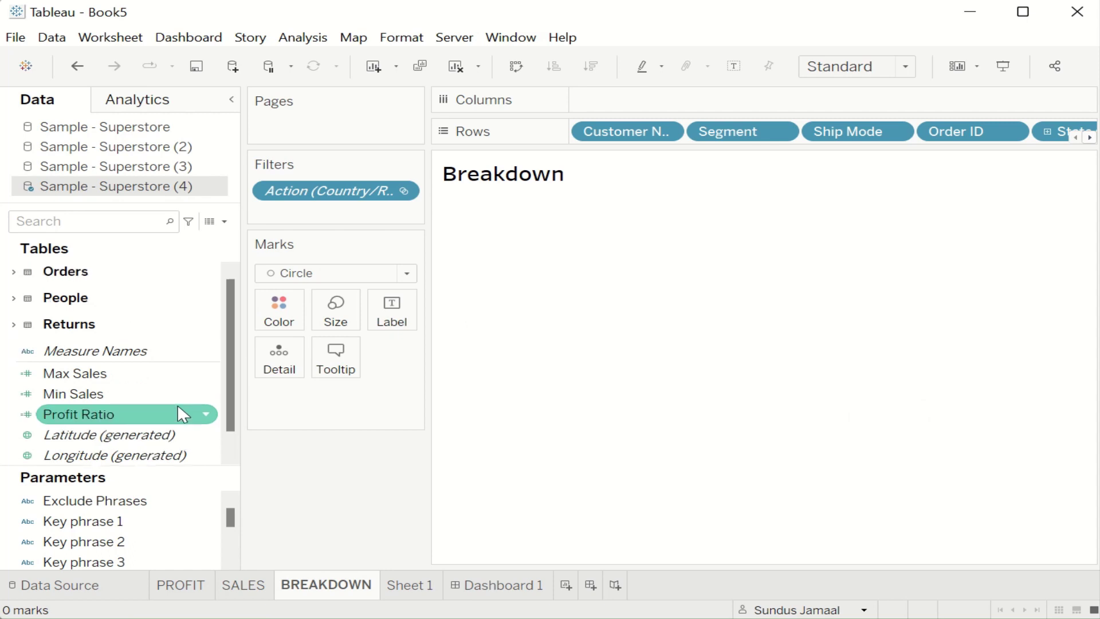
left_click(403, 587)
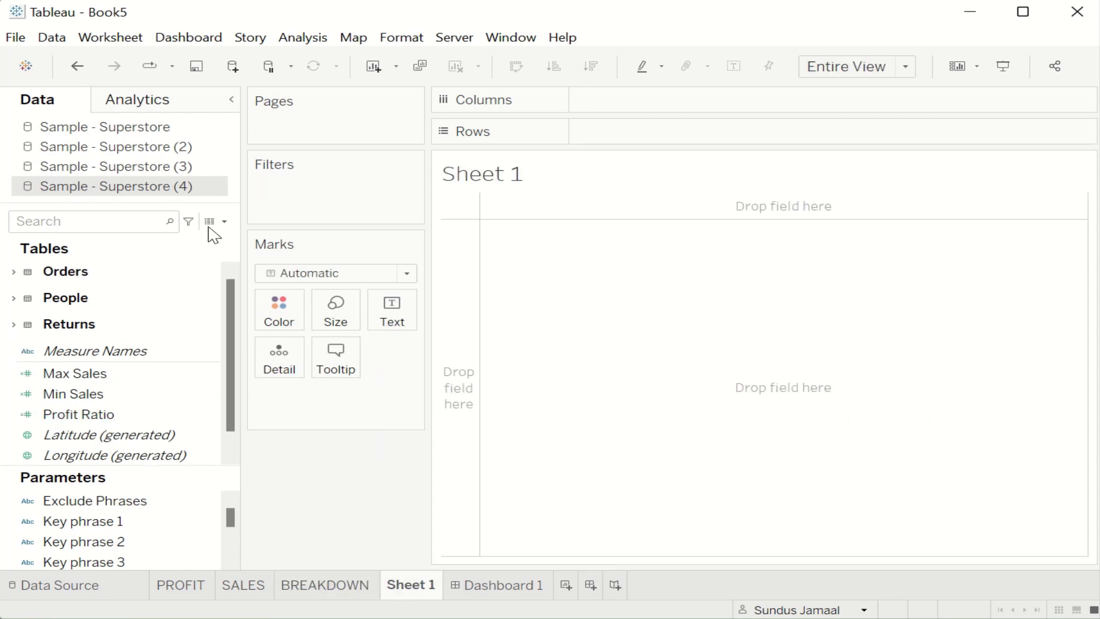
left_click(109, 216)
Search fields for 'tit', edit the Tittle - Breakdown calculation, and insert the Action filter into its IF condition
type("tit")
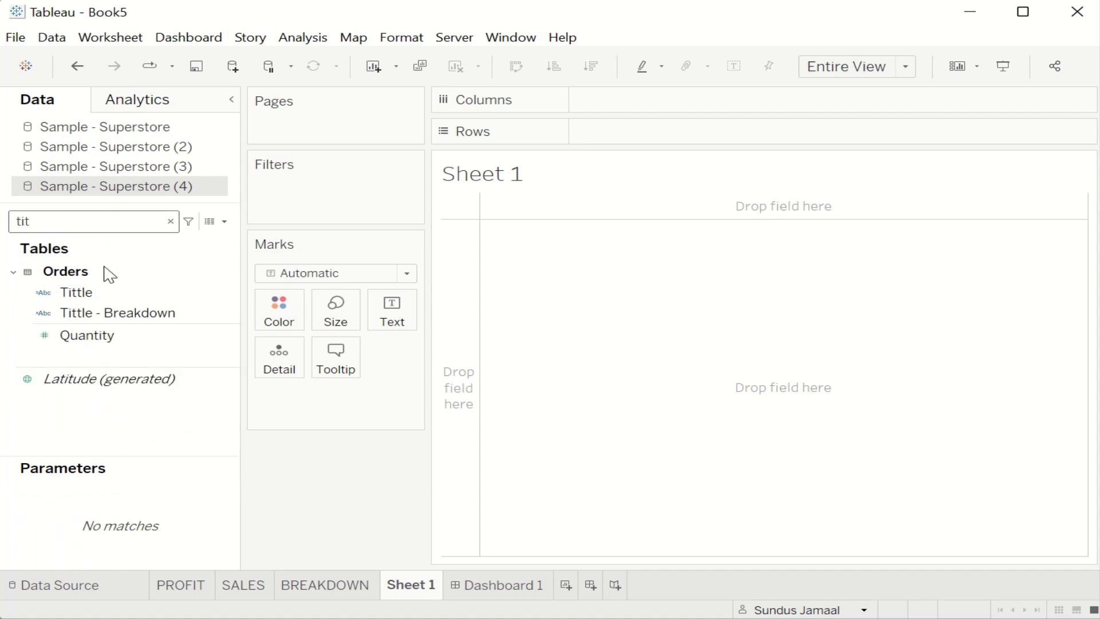
left_click(128, 322)
right_click(130, 319)
left_click(140, 309)
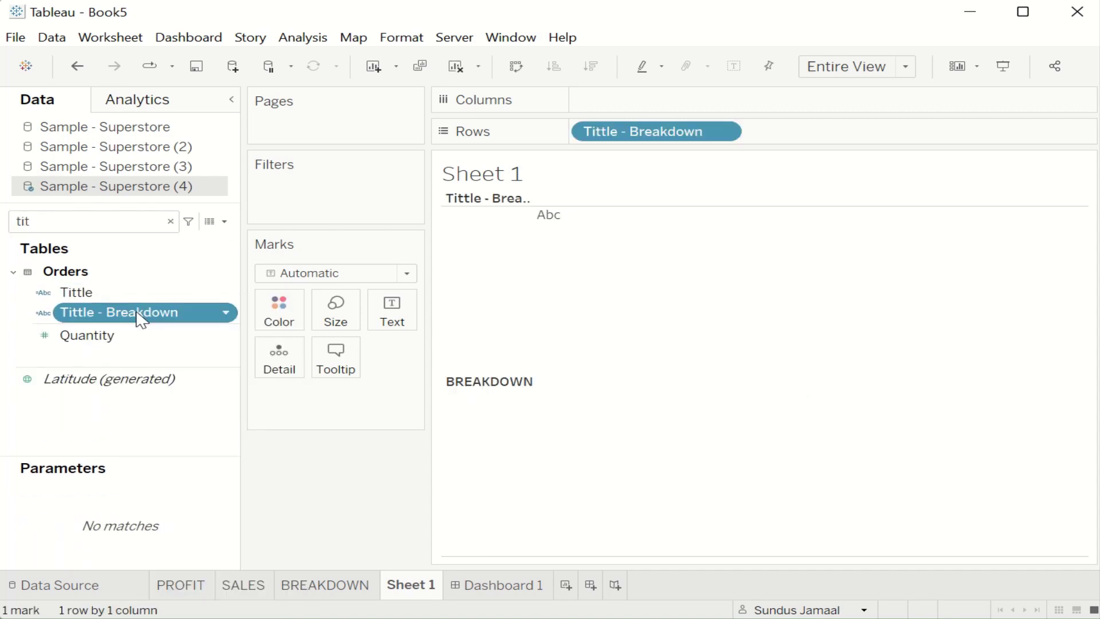
right_click(142, 320)
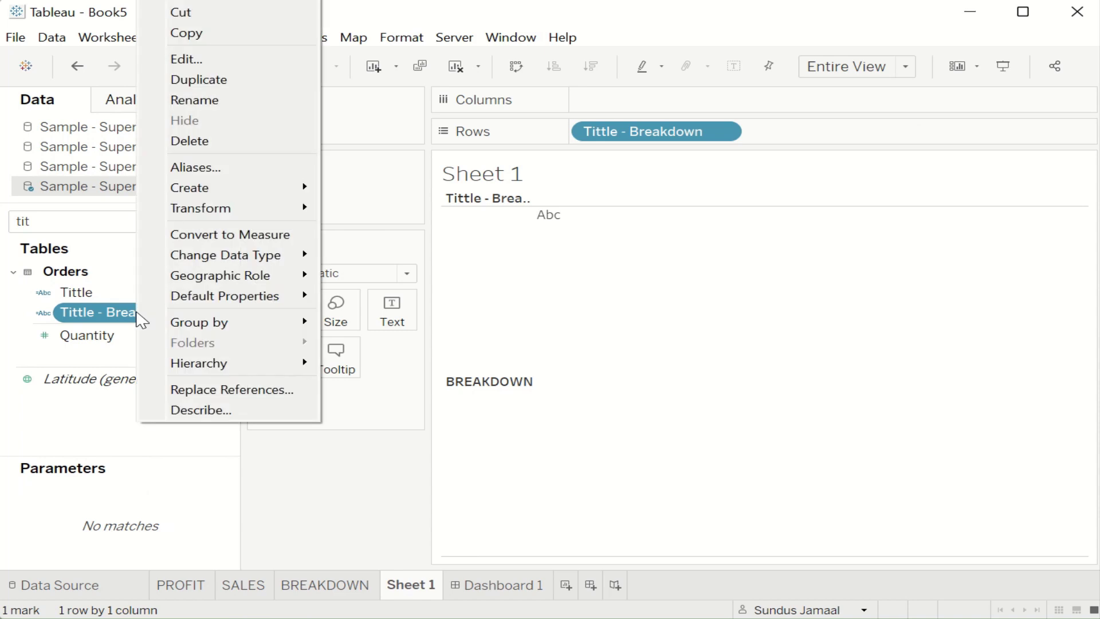
left_click(229, 64)
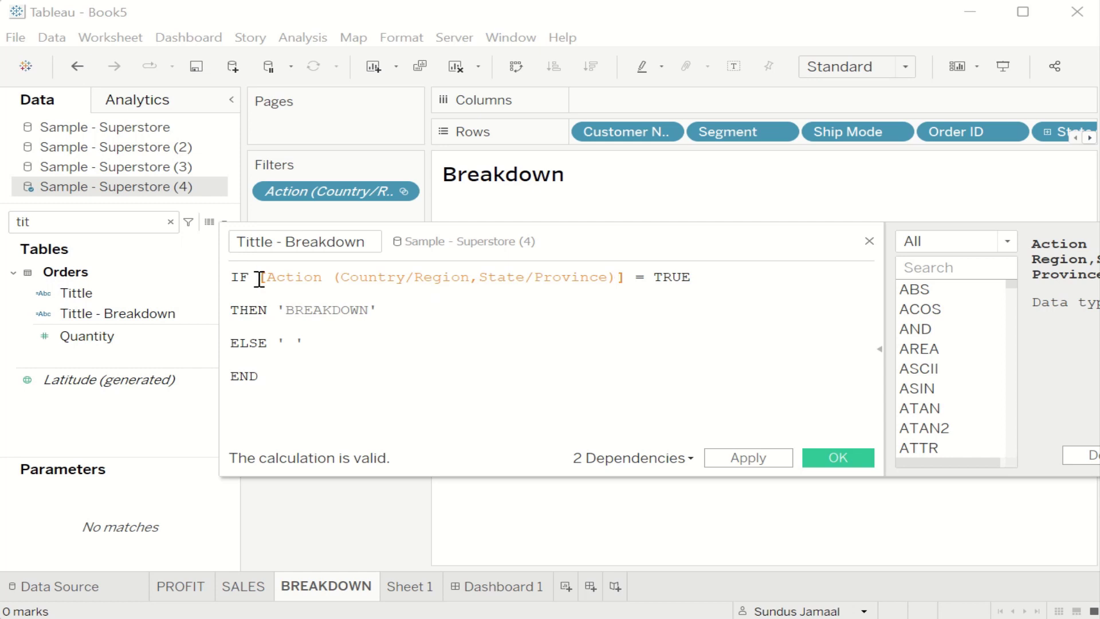
left_click_drag(259, 279, 628, 287)
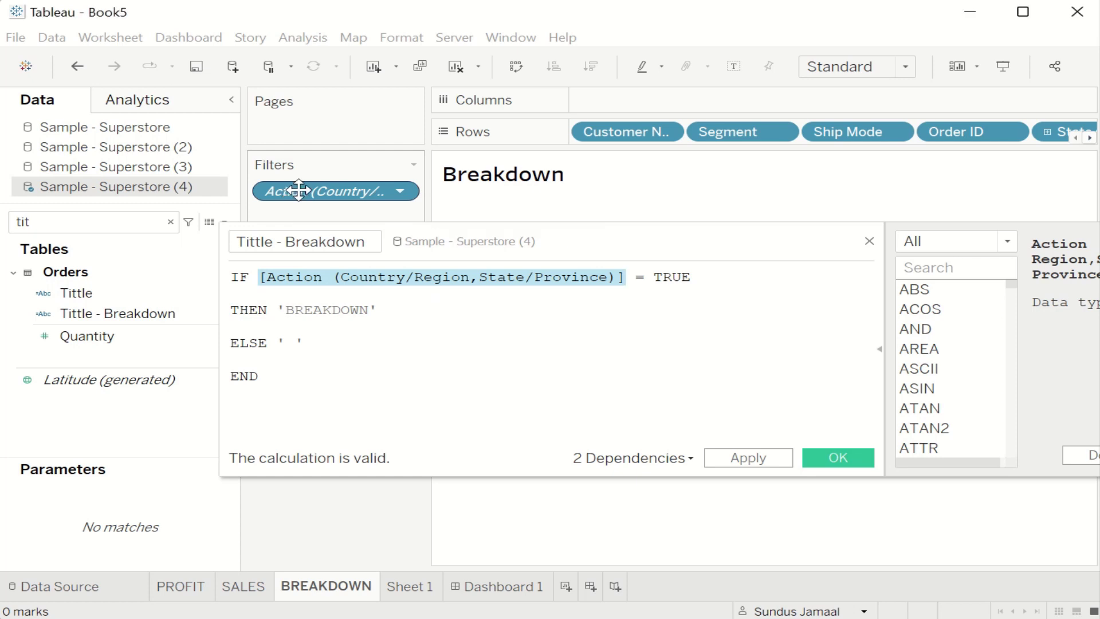
left_click_drag(296, 195, 355, 275)
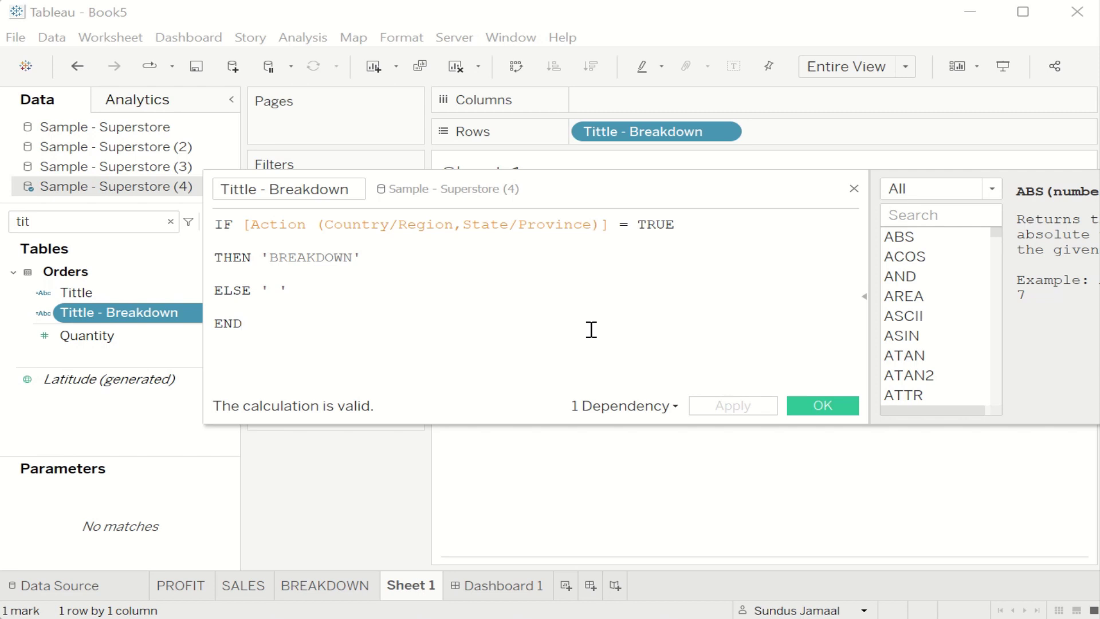
Verify the THEN 'BREAKDOWN' and ELSE ' ' values, then save the calculation
left_click_drag(361, 257, 259, 258)
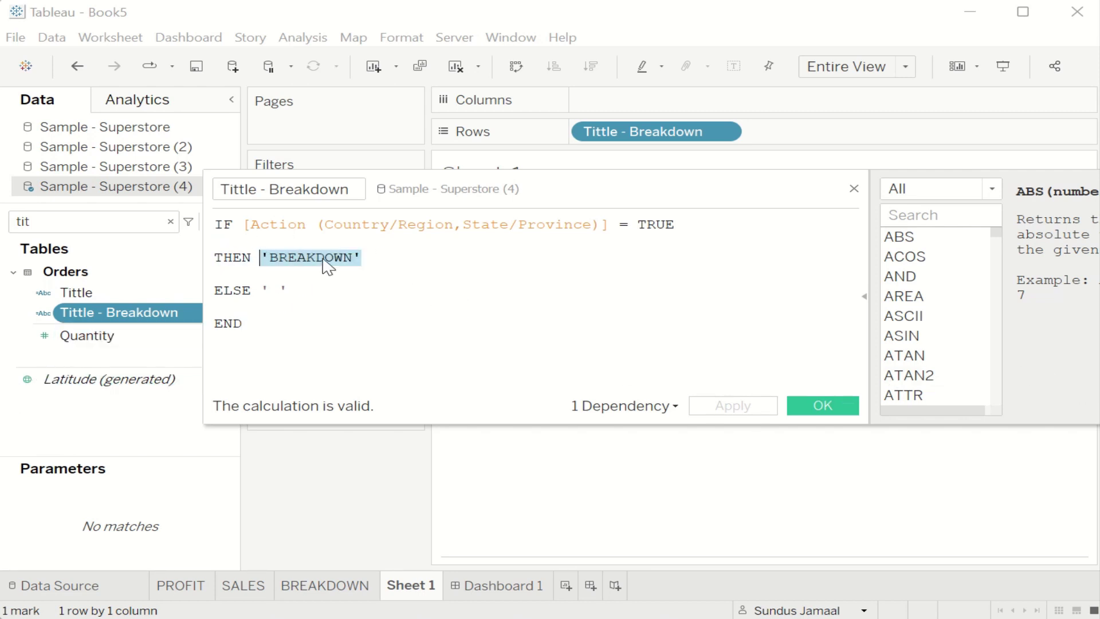
left_click(351, 302)
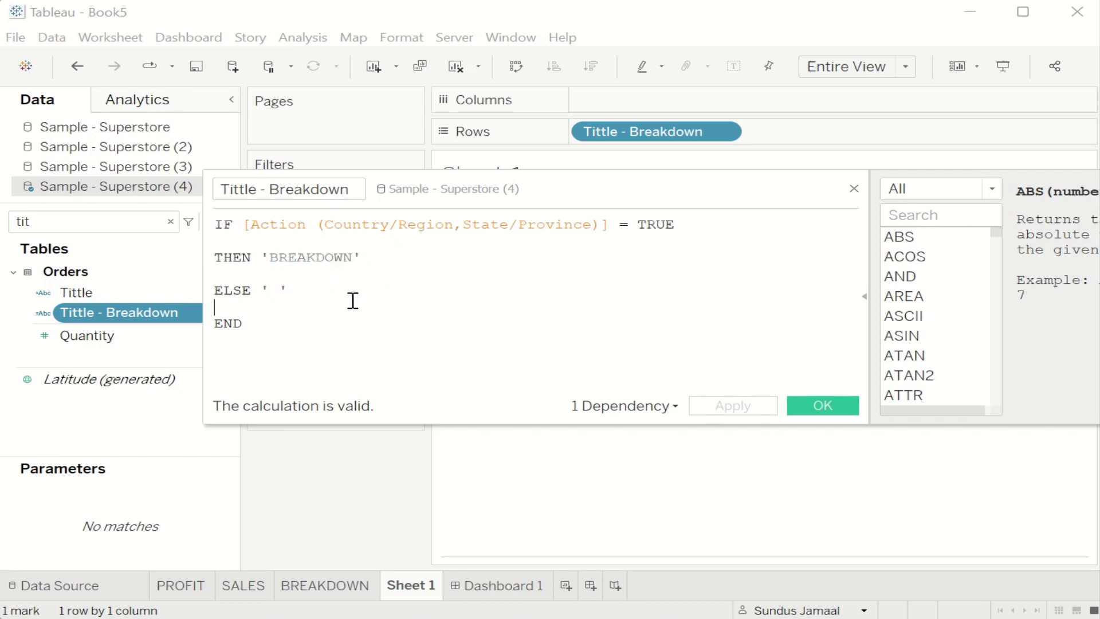
left_click_drag(297, 294, 261, 292)
left_click(278, 293)
left_click(834, 403)
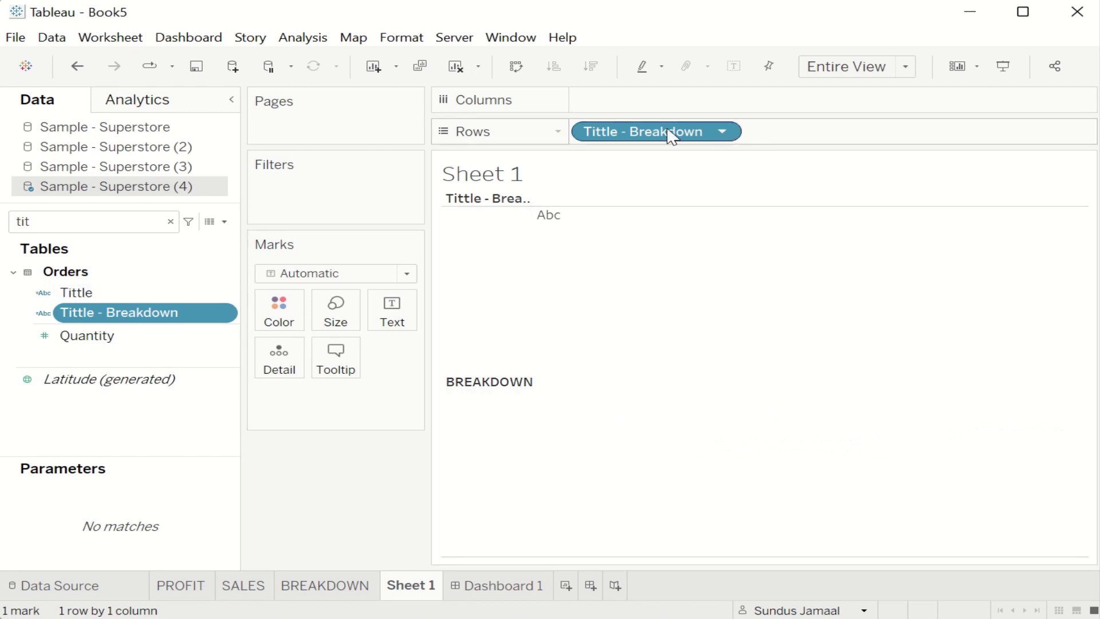
Move Tittle - Breakdown off Rows and onto the Marks Text shelf
left_click_drag(672, 137, 396, 312)
left_click_drag(343, 411, 335, 512)
left_click(154, 319)
left_click_drag(156, 322, 404, 319)
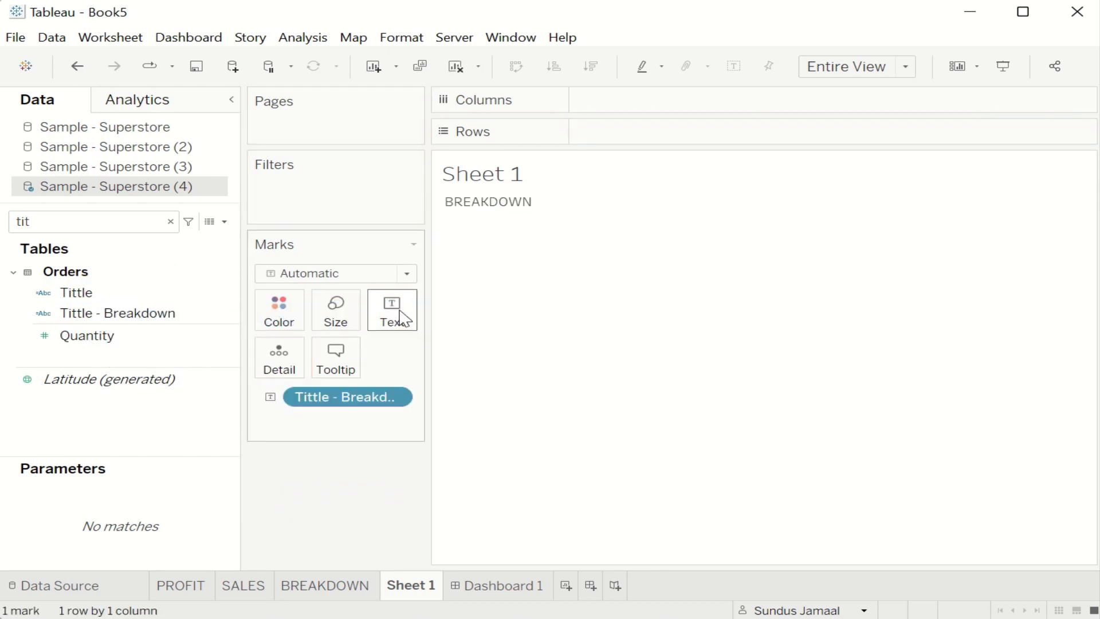
Set the BREAKDOWN label's font size to 15
mouse_move(501, 216)
left_click(385, 324)
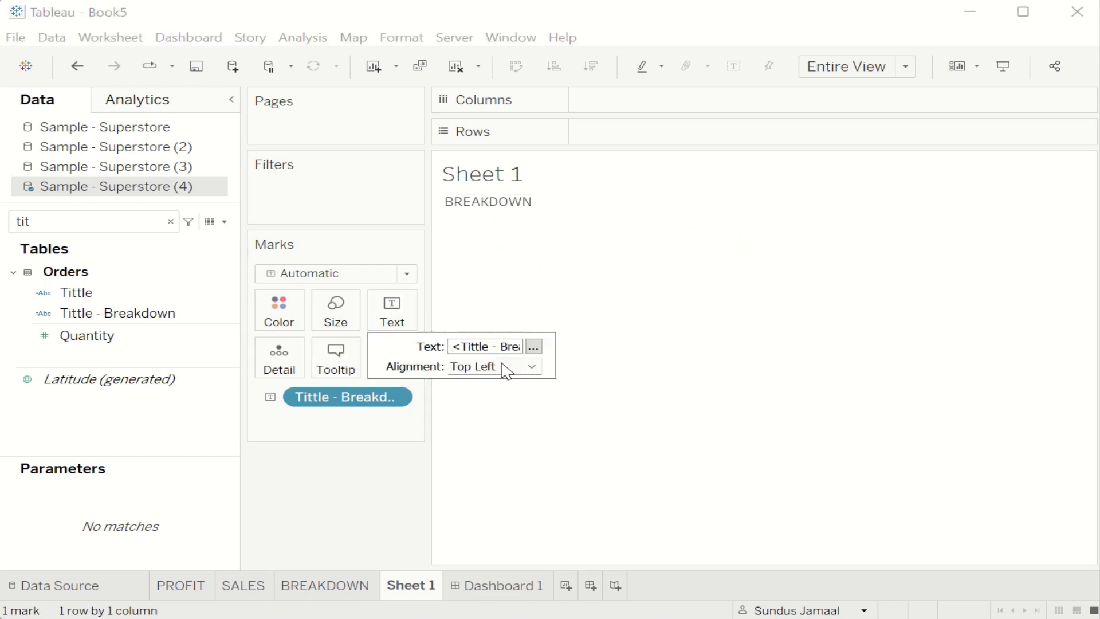
left_click(534, 346)
double_click(424, 326)
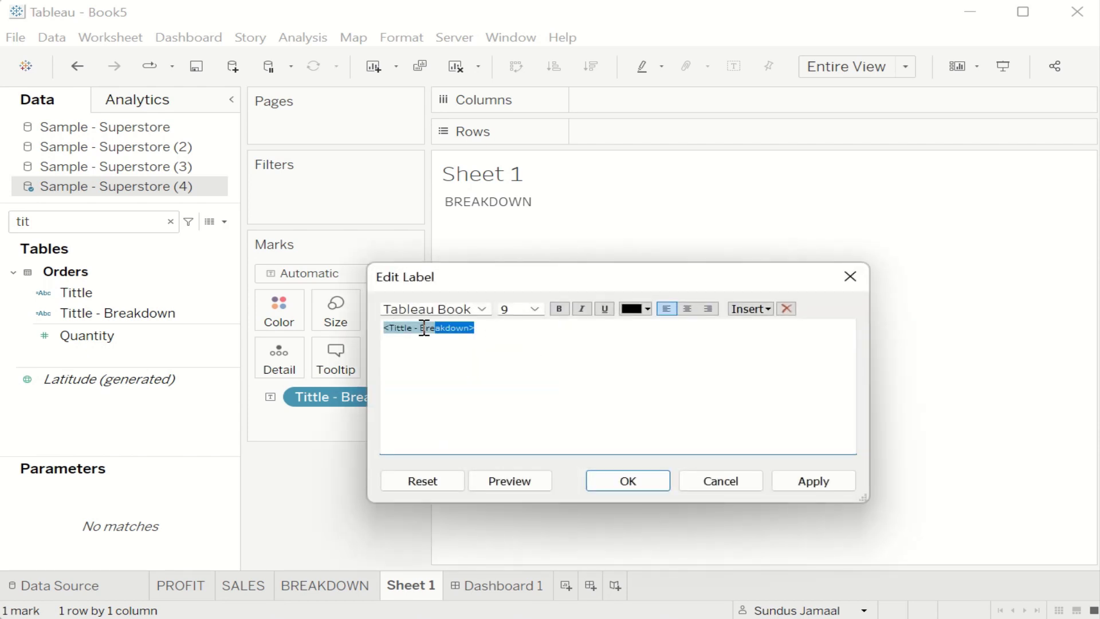
left_click(534, 309)
left_click(521, 396)
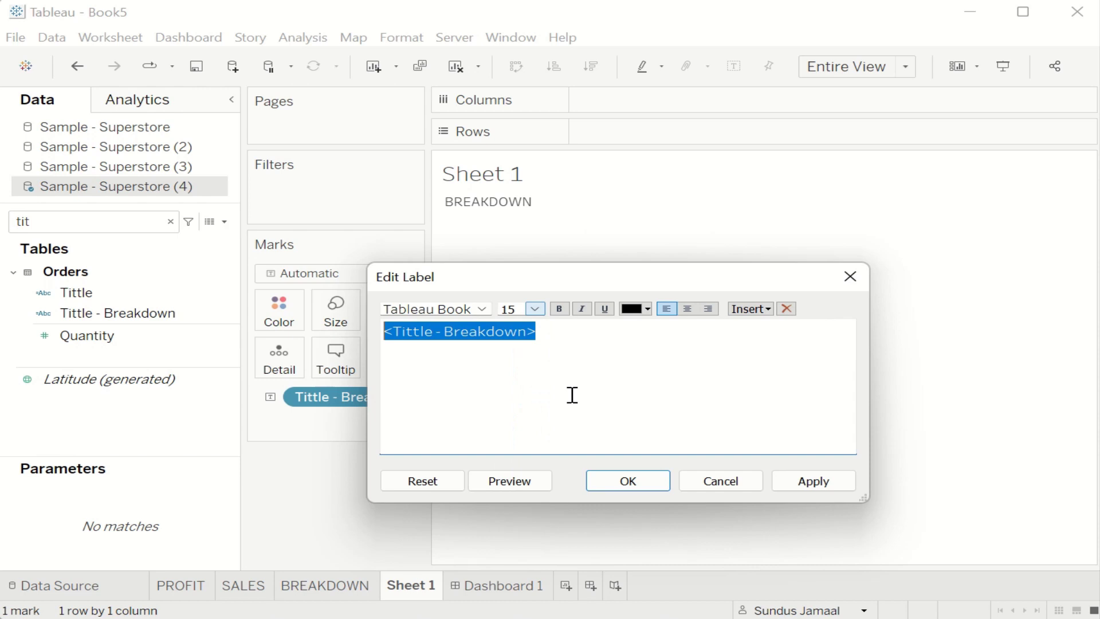
left_click(628, 481)
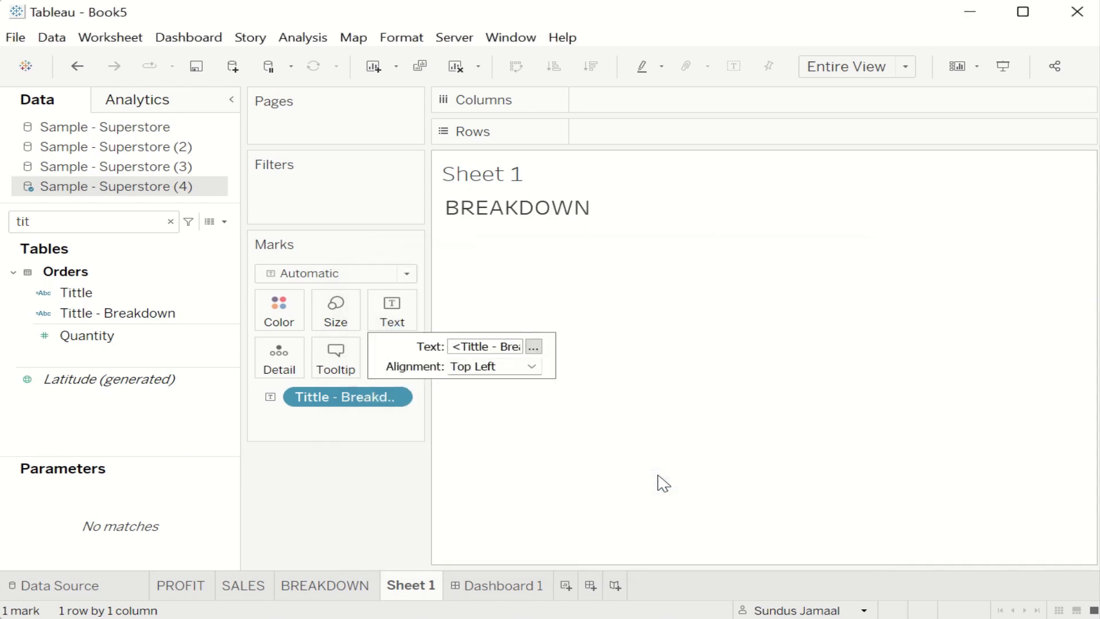
Place Sheet 1 on Dashboard 1 between the charts and the Breakdown table
left_click(500, 585)
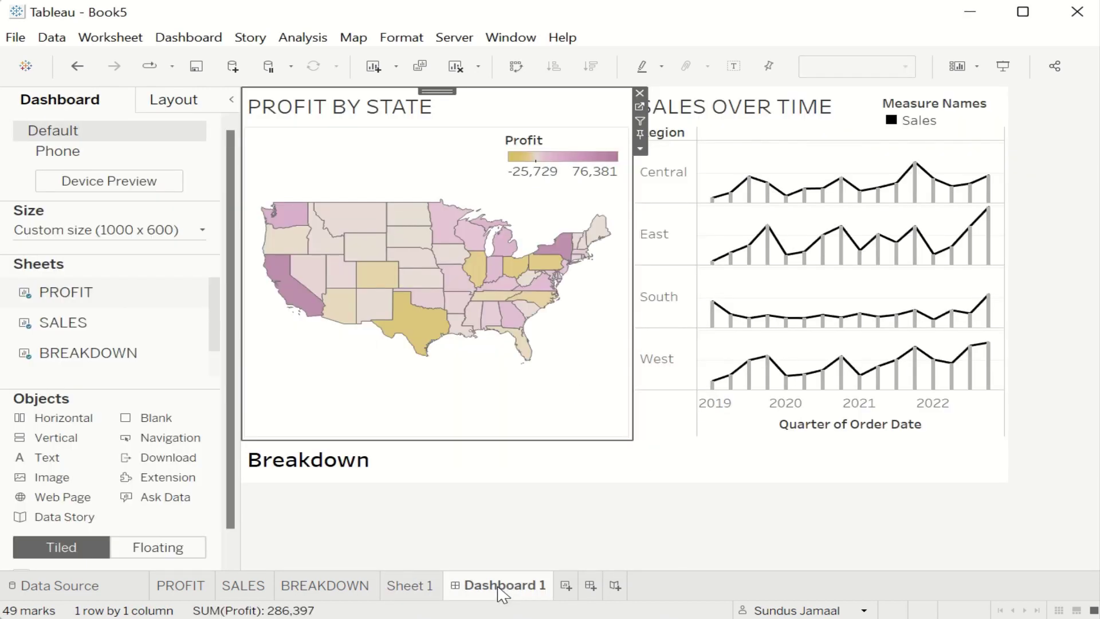
mouse_move(98, 375)
left_mouse_down()
mouse_move(155, 307)
mouse_move(216, 308)
mouse_move(221, 342)
mouse_move(113, 379)
mouse_move(80, 369)
left_mouse_up()
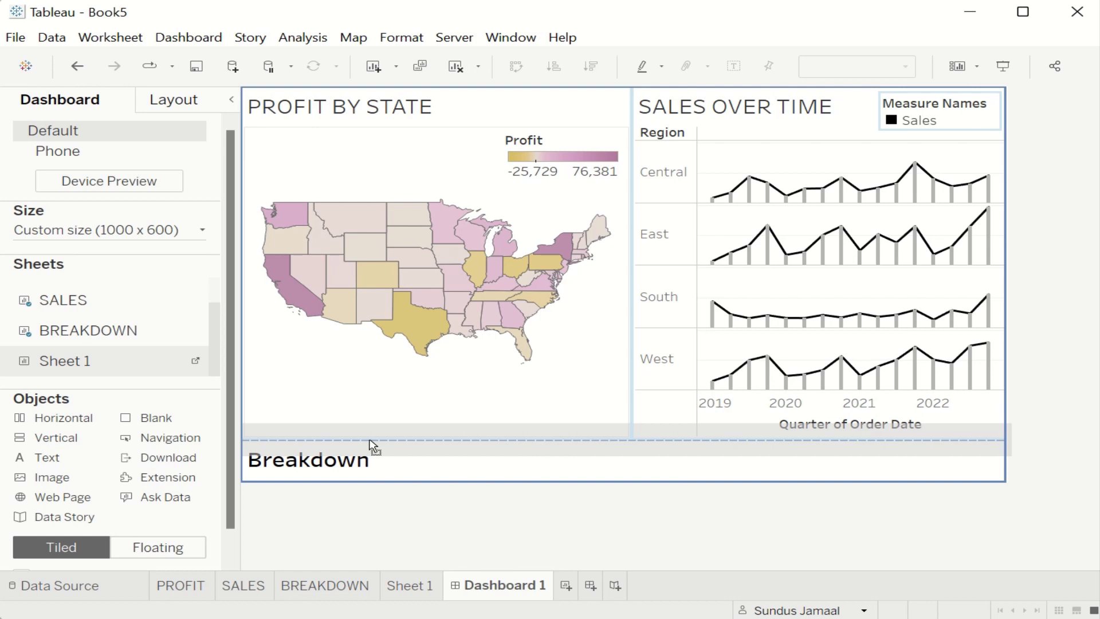
left_click_drag(373, 447, 372, 449)
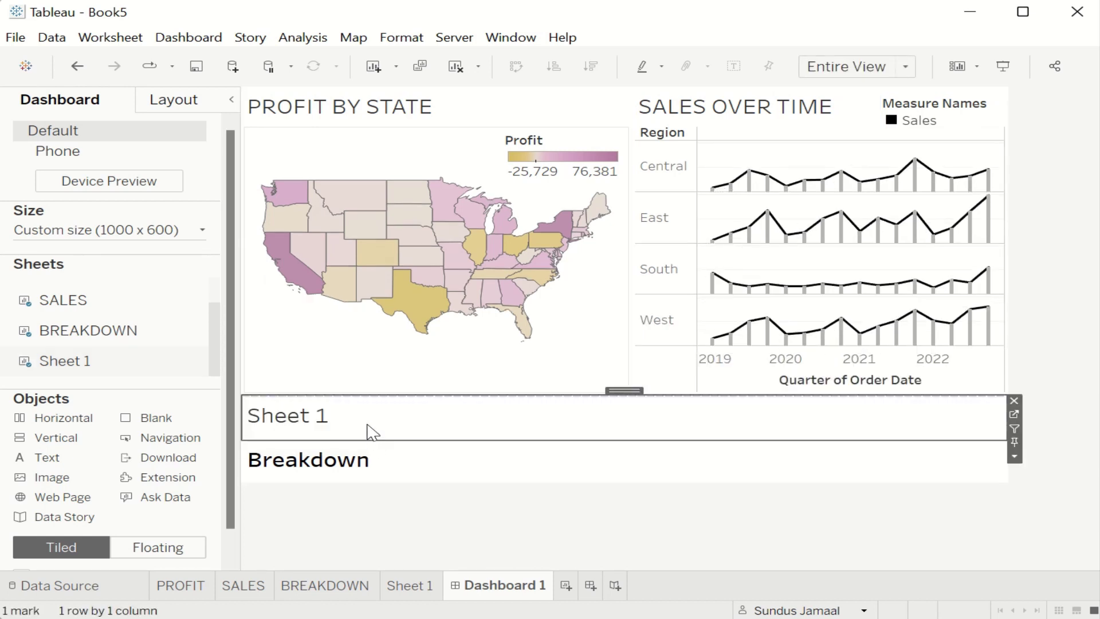
Hide the titles of the Sheet 1 and Breakdown tiles
right_click(367, 424)
left_click(434, 484)
right_click(438, 479)
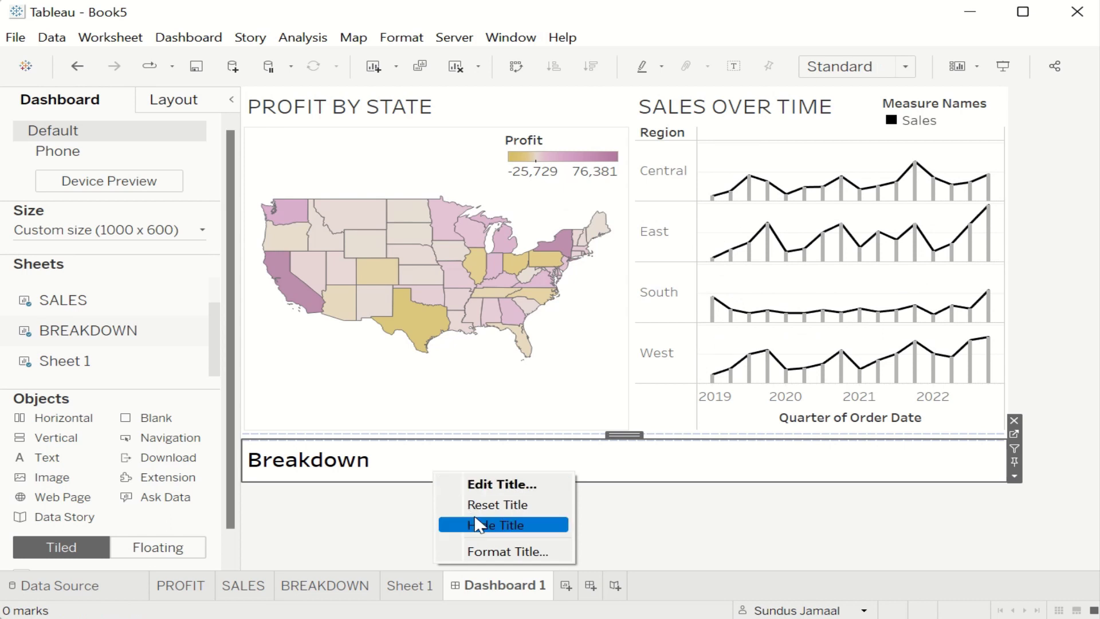
left_click(461, 523)
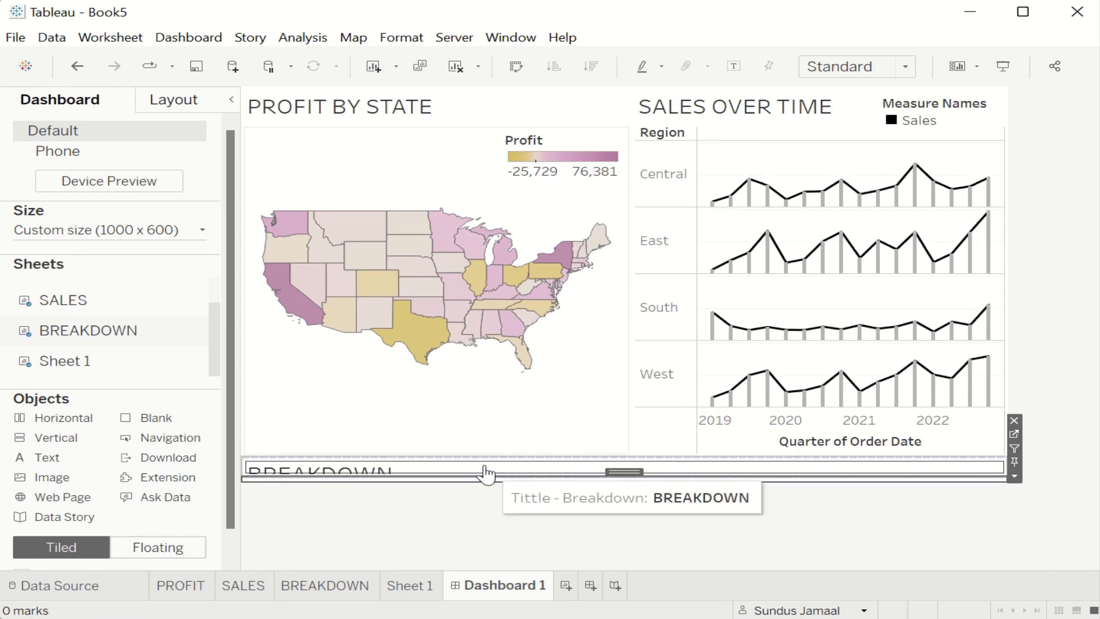
Fix the BREAKDOWN tile on Dashboard 1 at 50 pixels high
left_click(486, 477)
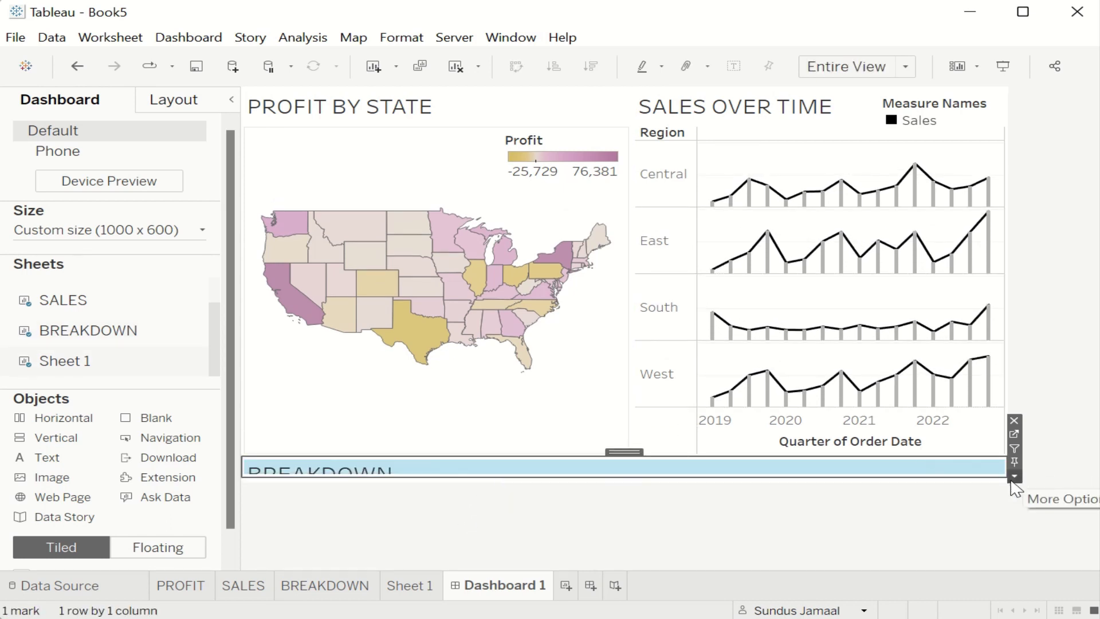
left_click(1012, 482)
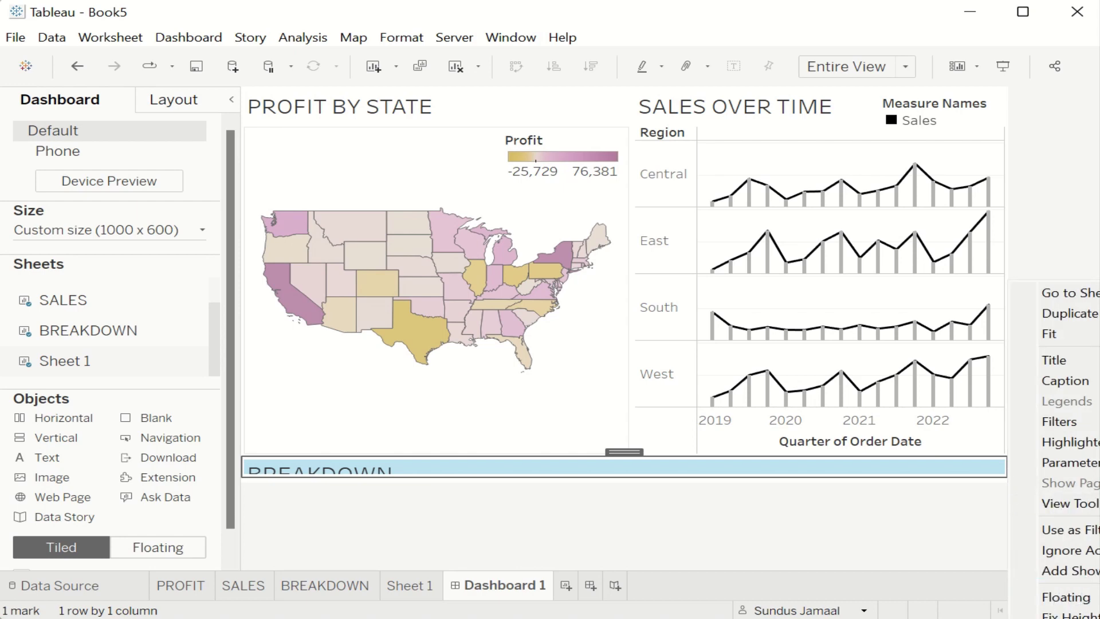
left_click(977, 588)
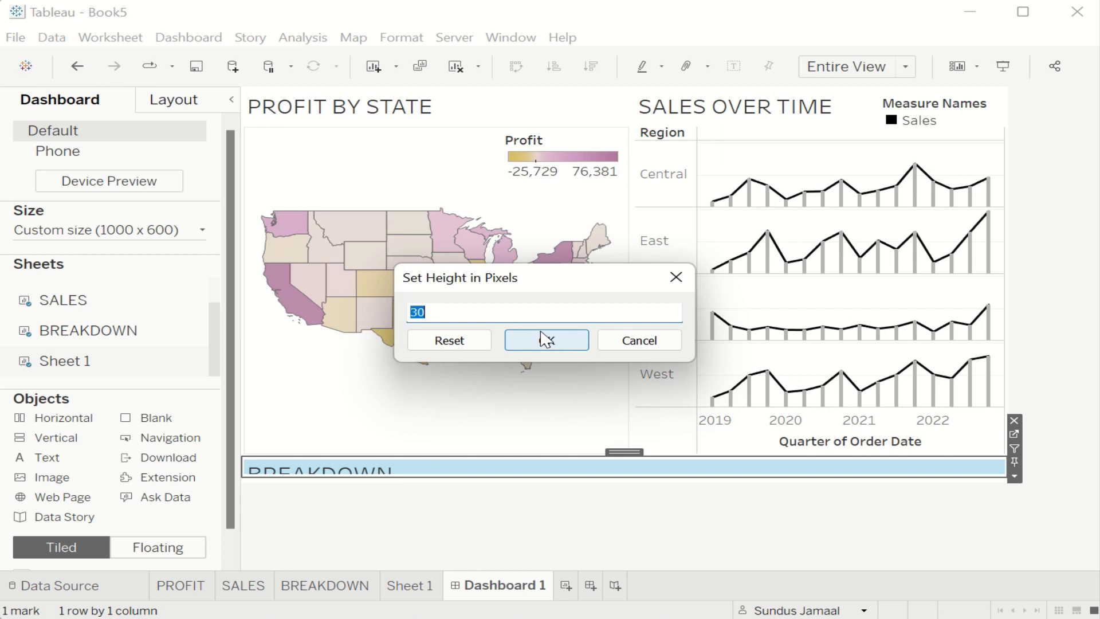
type("5")
left_click(553, 342)
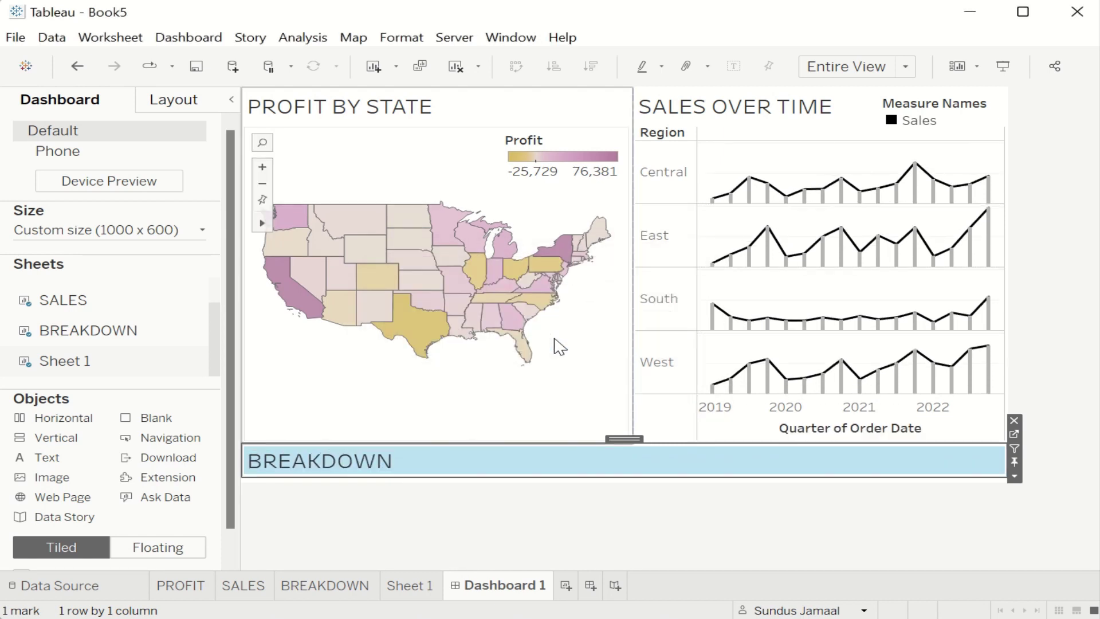
Select Texas on the Profit by State map to show its Breakdown table, then deselect it
left_click(474, 423)
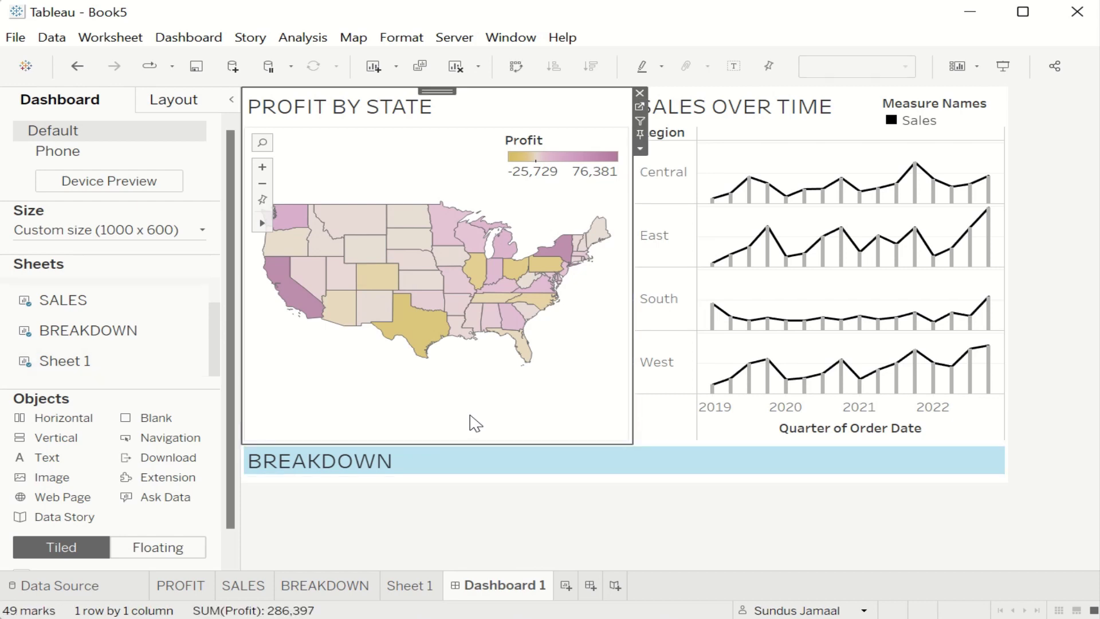
left_click(474, 471)
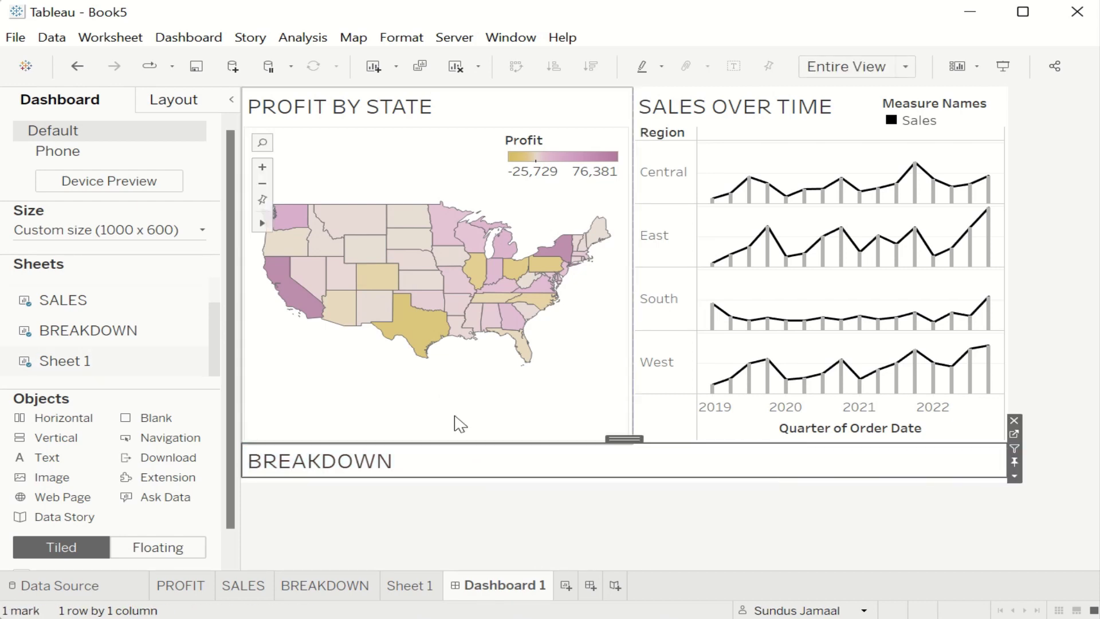
left_click(421, 343)
left_click(468, 448)
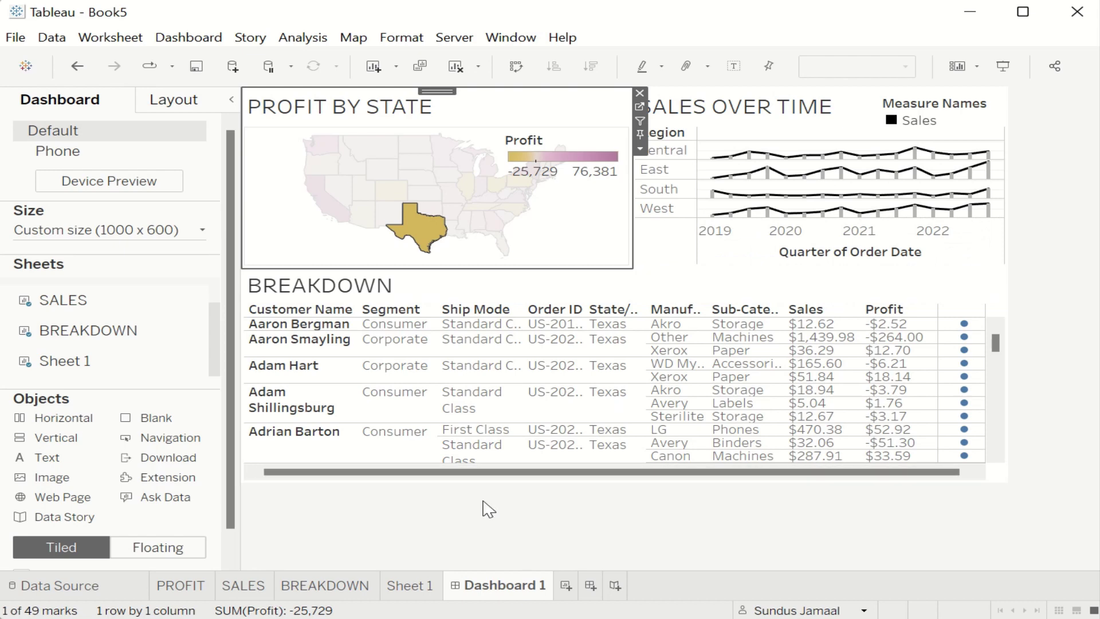
left_click(584, 249)
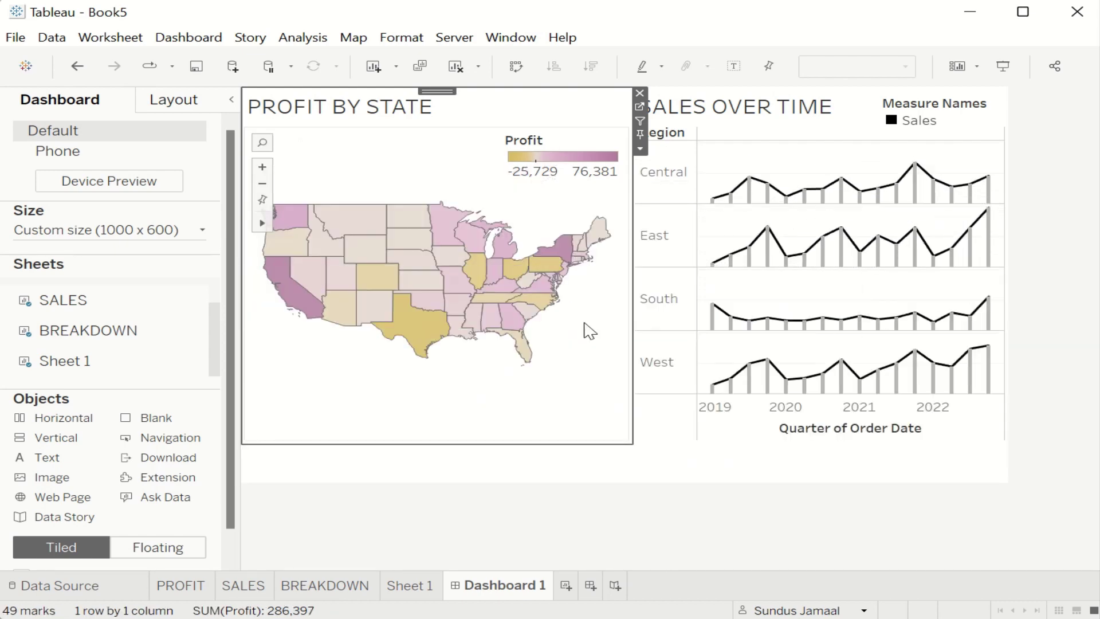